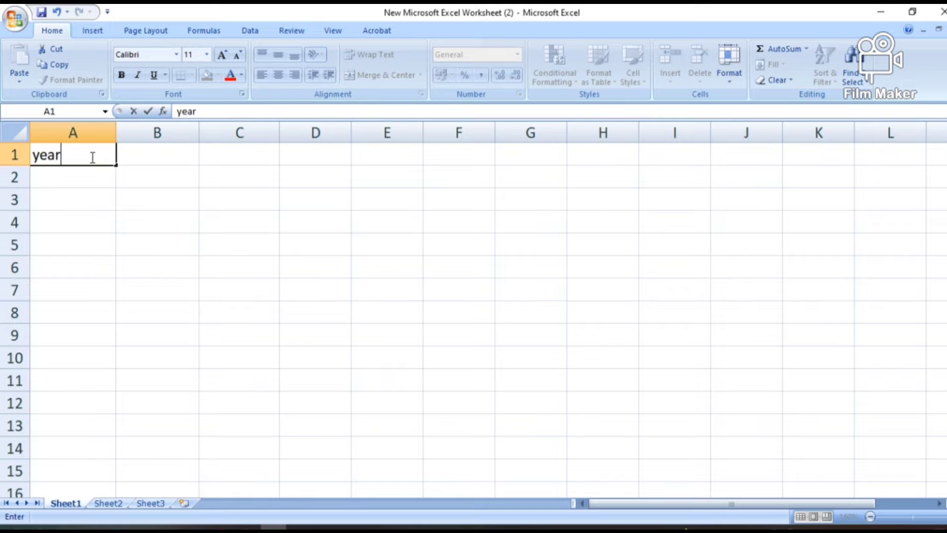
Step: Replace the lowercase text in cell A1 with the capitalised heading YEAR
key(BackSpace)
key(BackSpace)
key(BackSpace)
key(BackSpace)
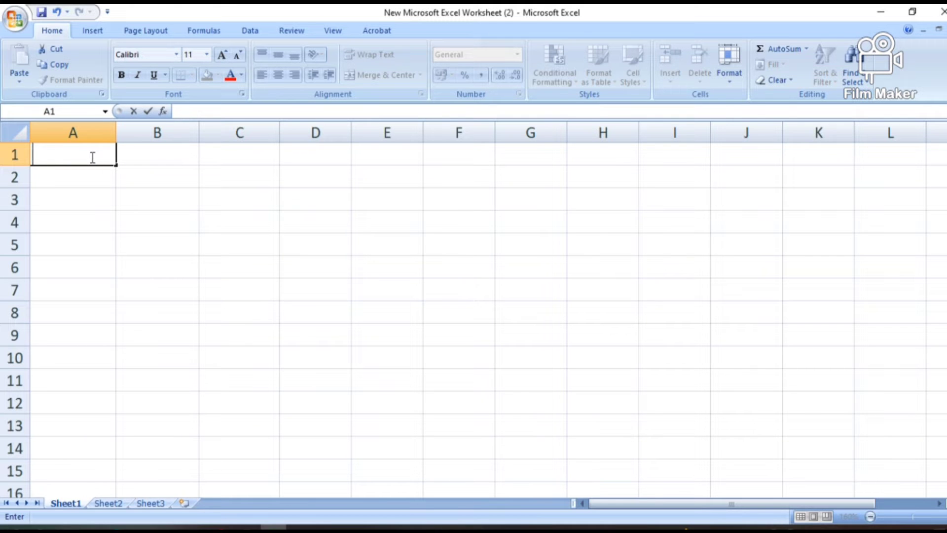
text(YEAR)
key(Tab)
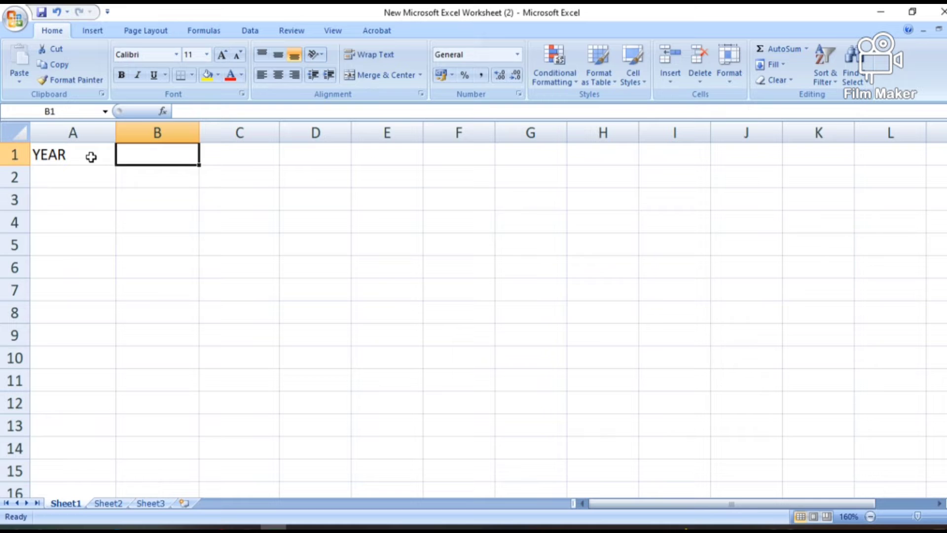
Step: Enter the headings INCOME in B1 and EXPENDITURE in C1, and widen column C to fit its heading
text(INCOME)
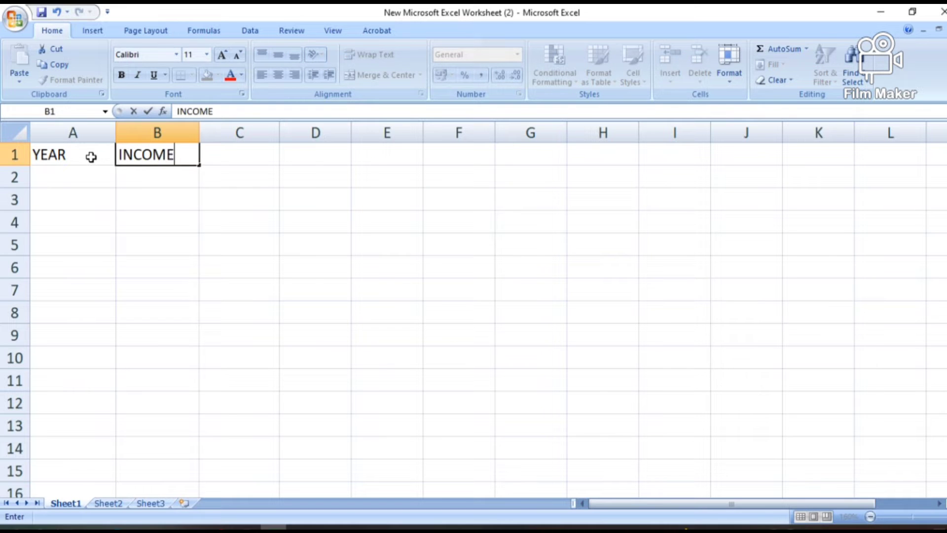
key(Tab)
text(EX)
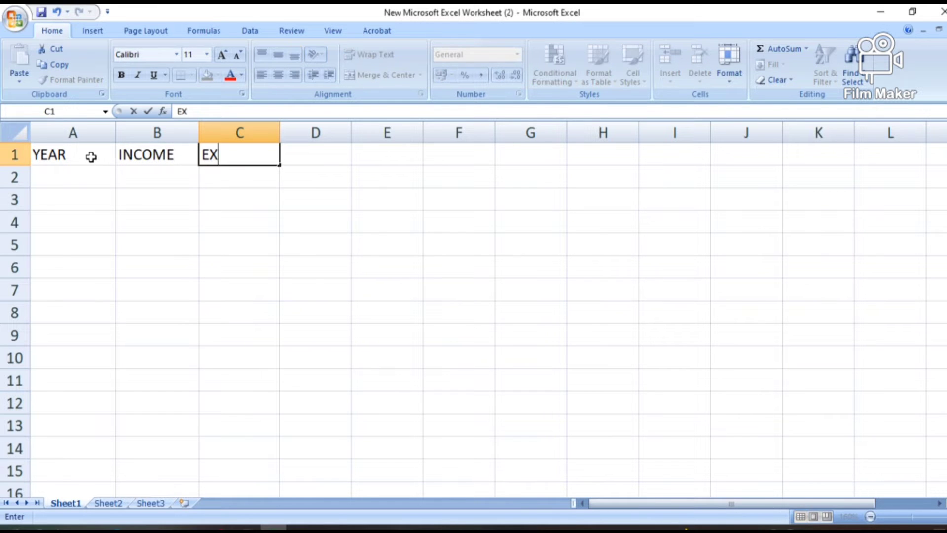
text(PEND)
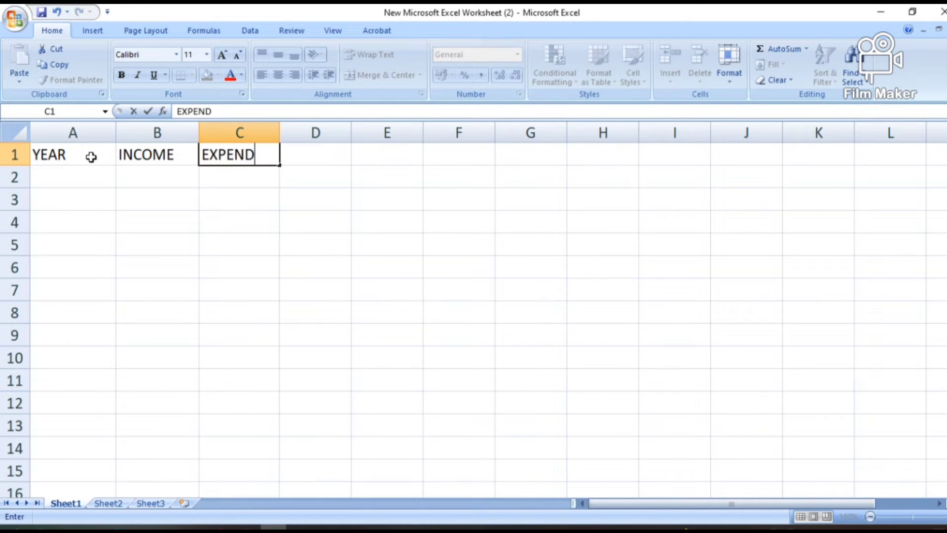
text(ITURE)
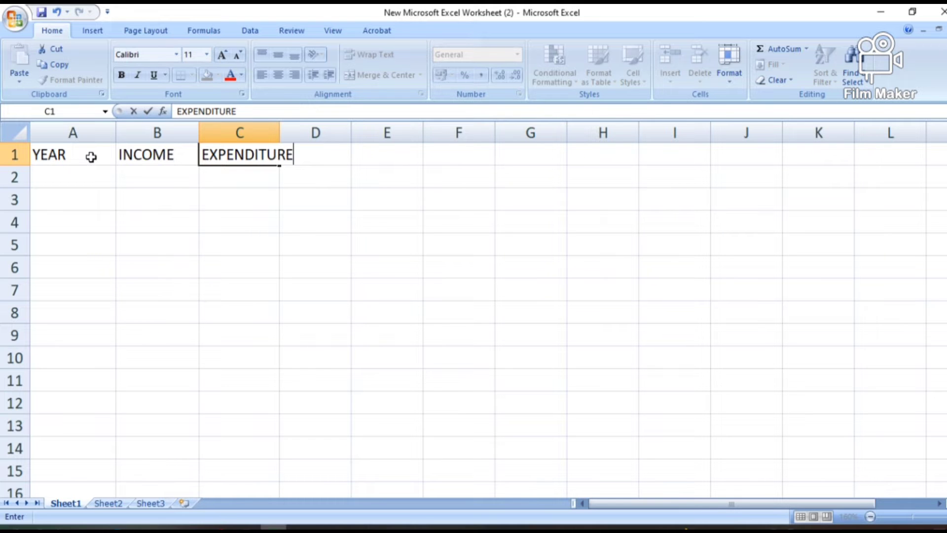
click(258, 199)
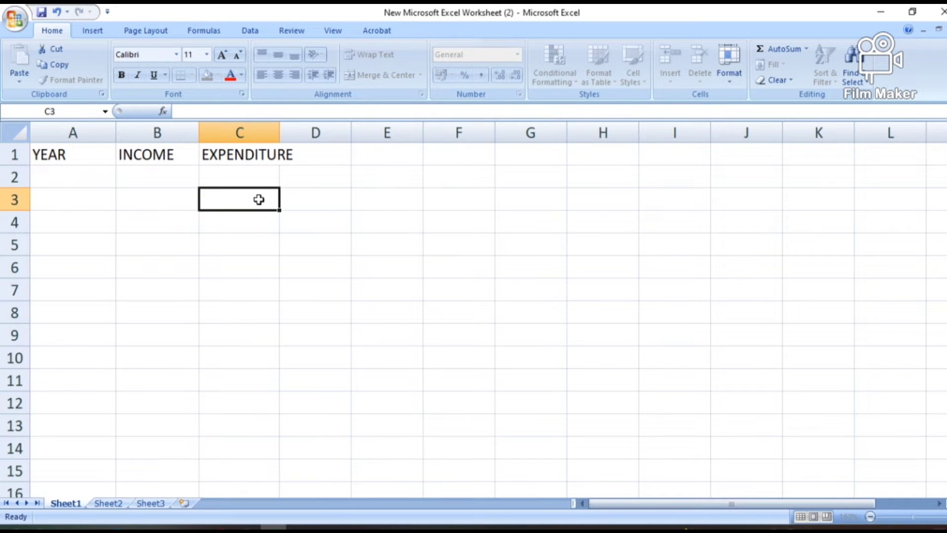
click(242, 132)
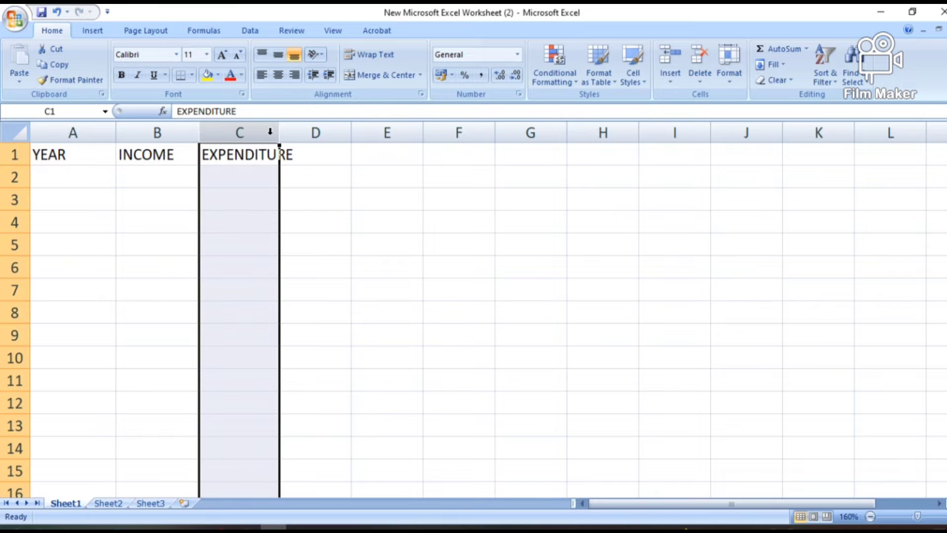
drag(279, 137, 302, 136)
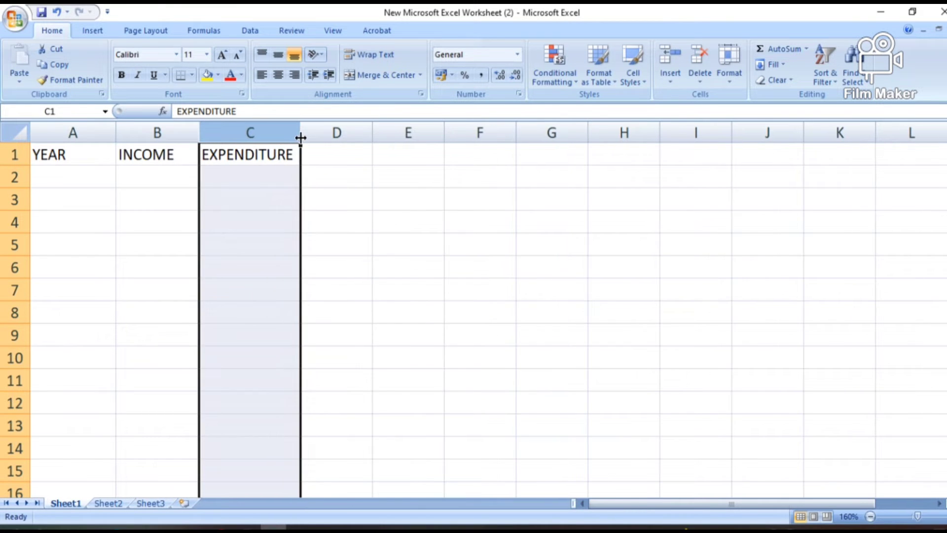
Step: Enter the headings BALANCE in D1 and REMARK in E1
click(321, 158)
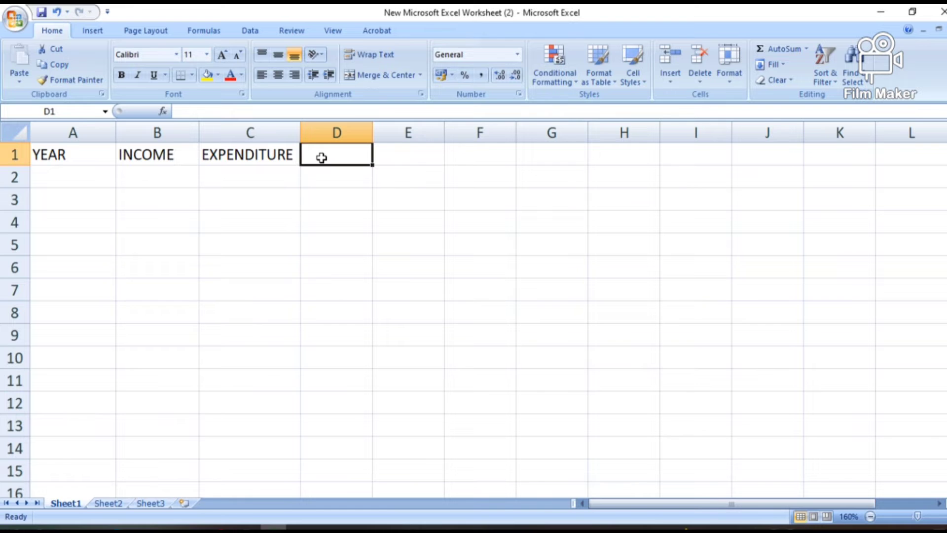
text(BALANCE)
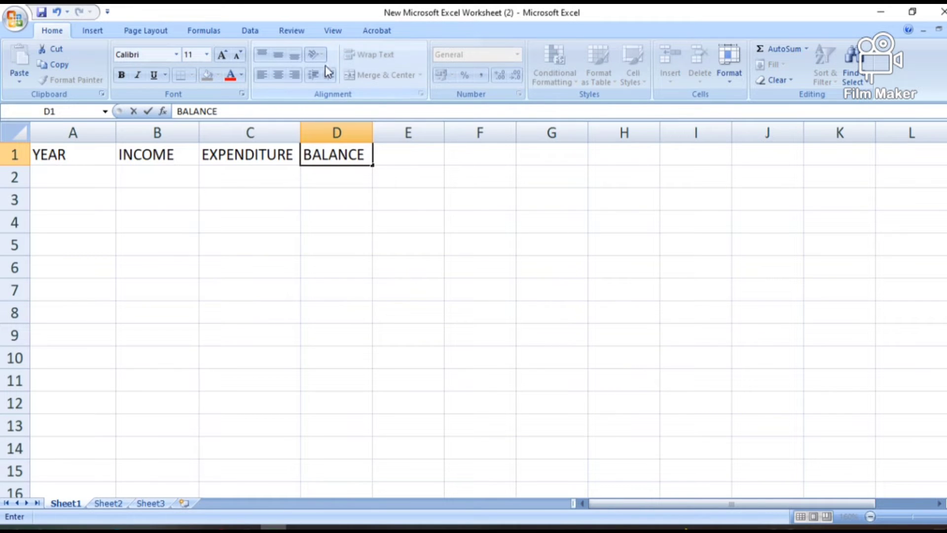
click(413, 164)
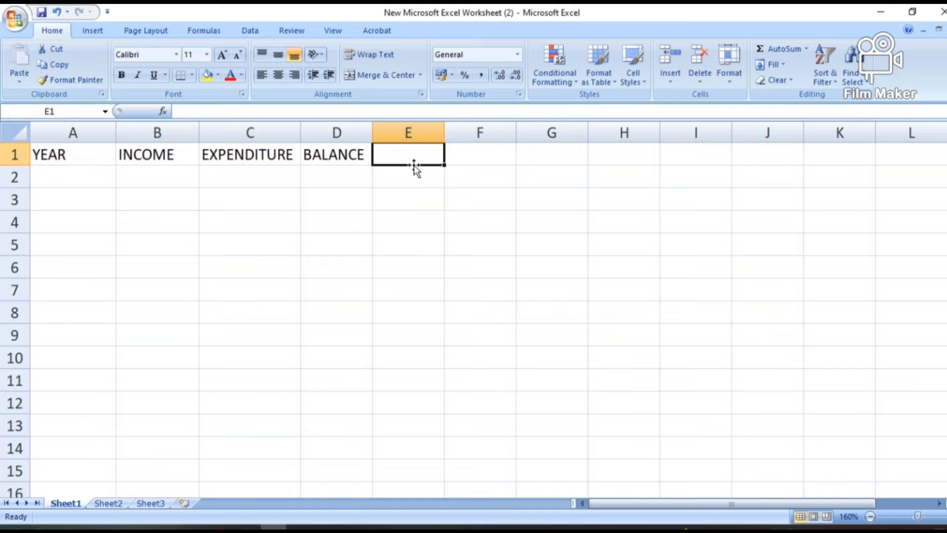
text(REMARK)
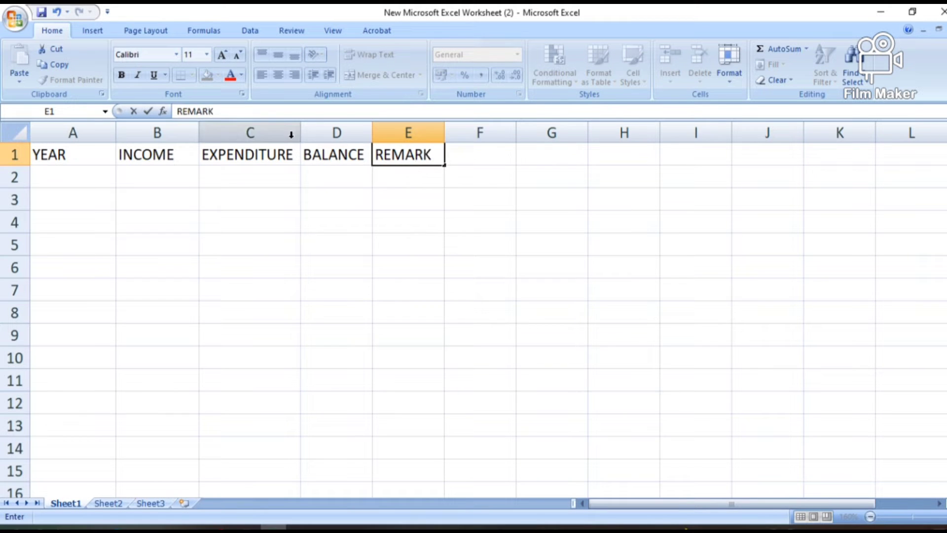
double_click(214, 177)
Step: Enter the years 2015 and 2016 in cells A2 and A3 under the YEAR heading
click(84, 176)
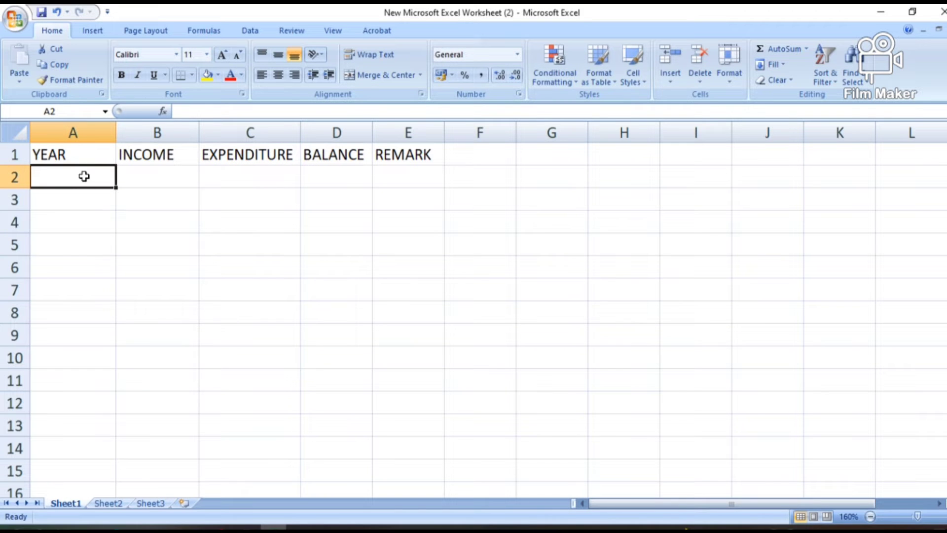
text(2015)
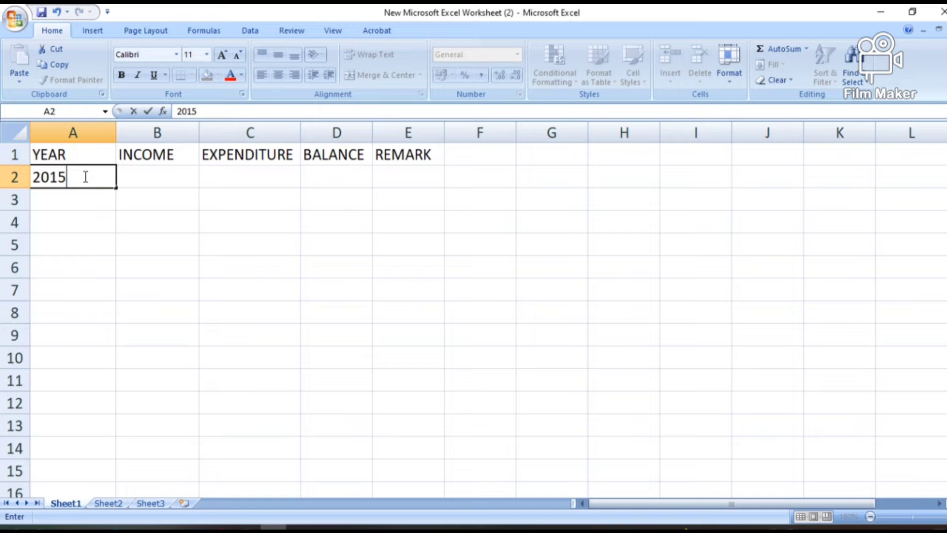
key(Return)
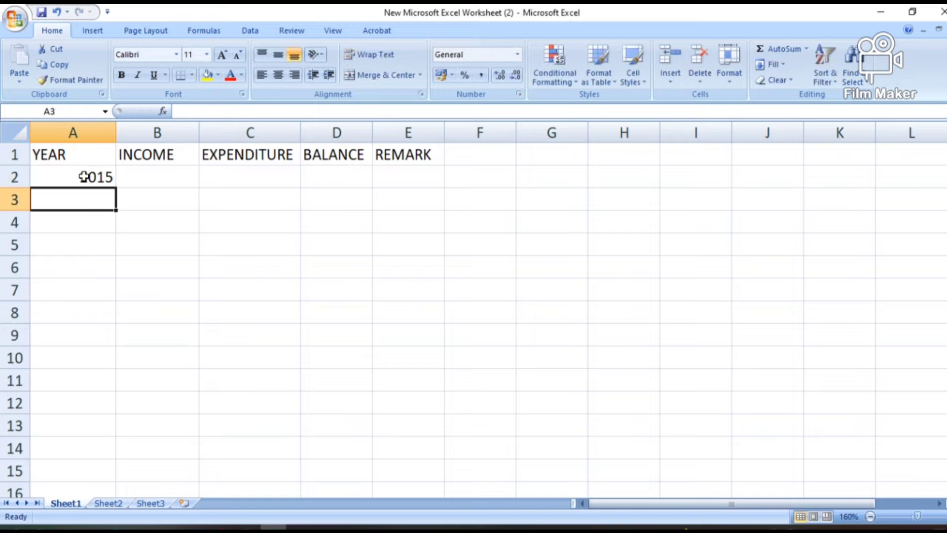
text(2016)
key(Return)
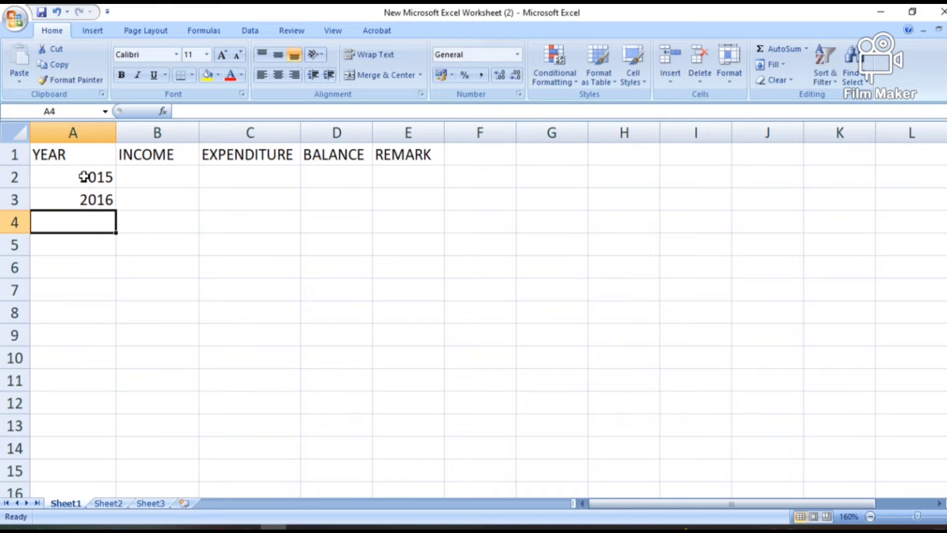
Step: Continue the year list in cells A4 to A9 with 2017, 2018, 2019, 2020, 2021 and 2022
text(2017)
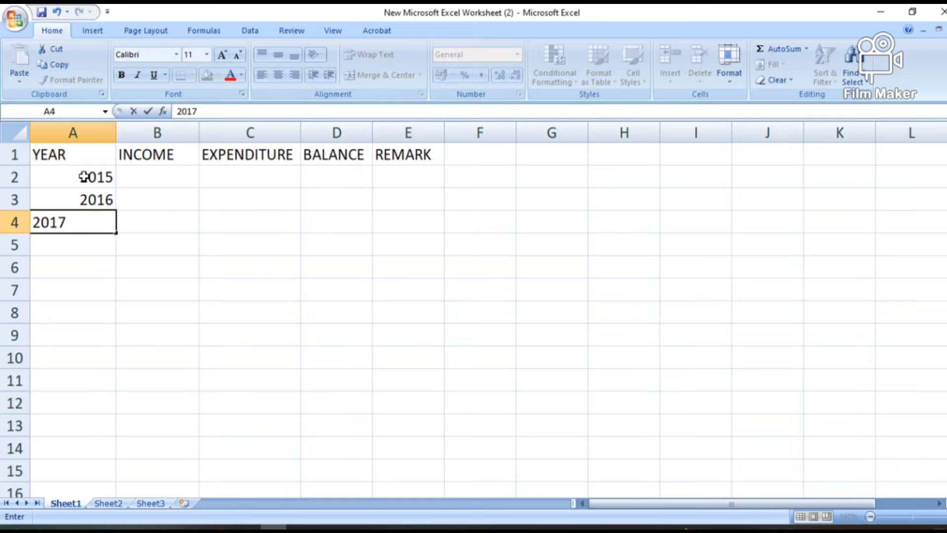
key(Return)
text(2018)
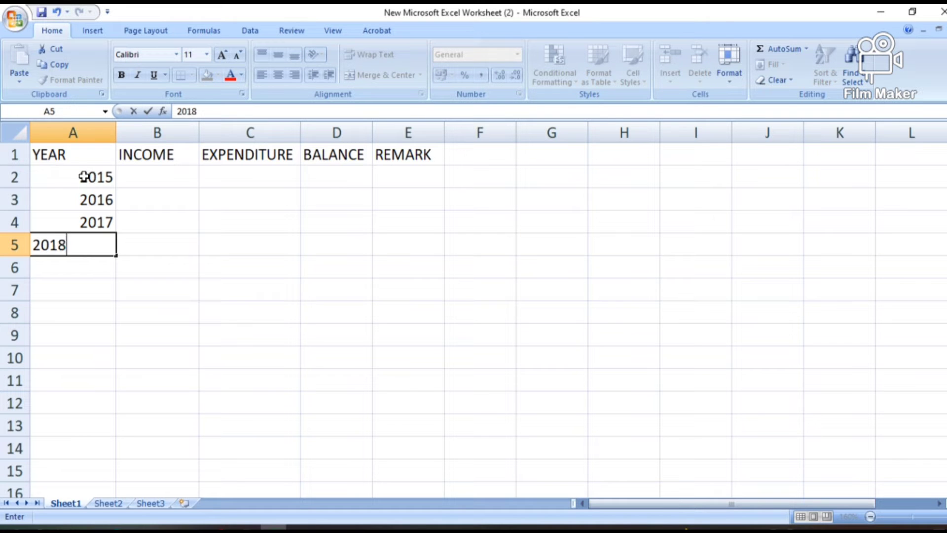
key(Return)
text(2019)
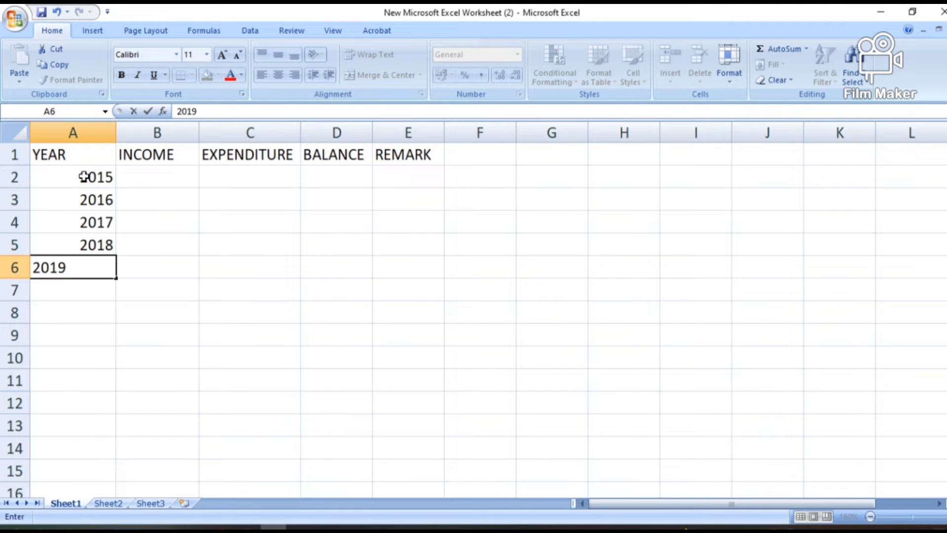
key(Return)
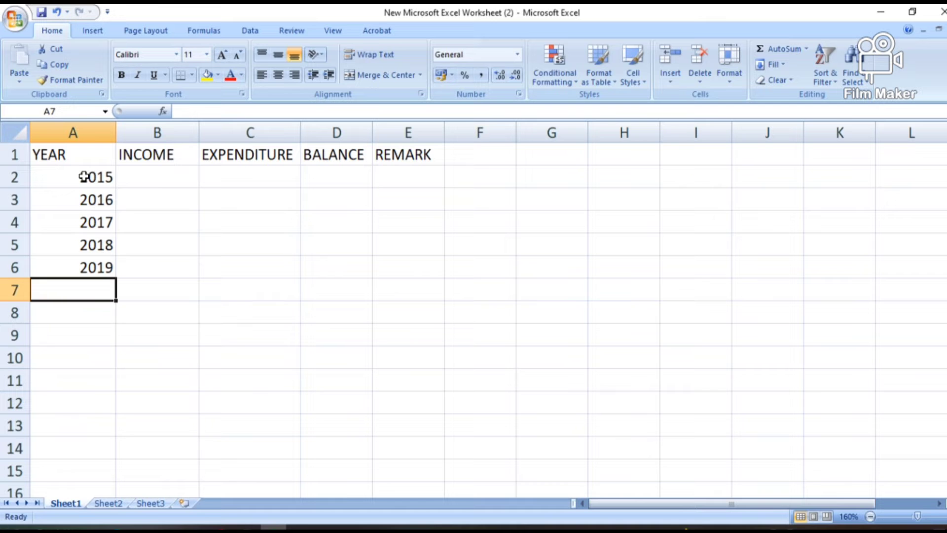
text(2020)
key(Return)
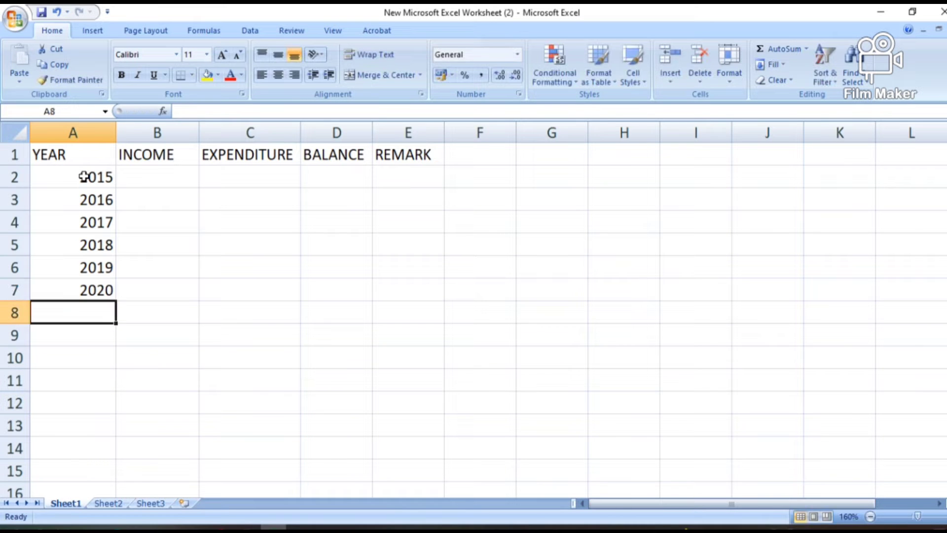
text(2021)
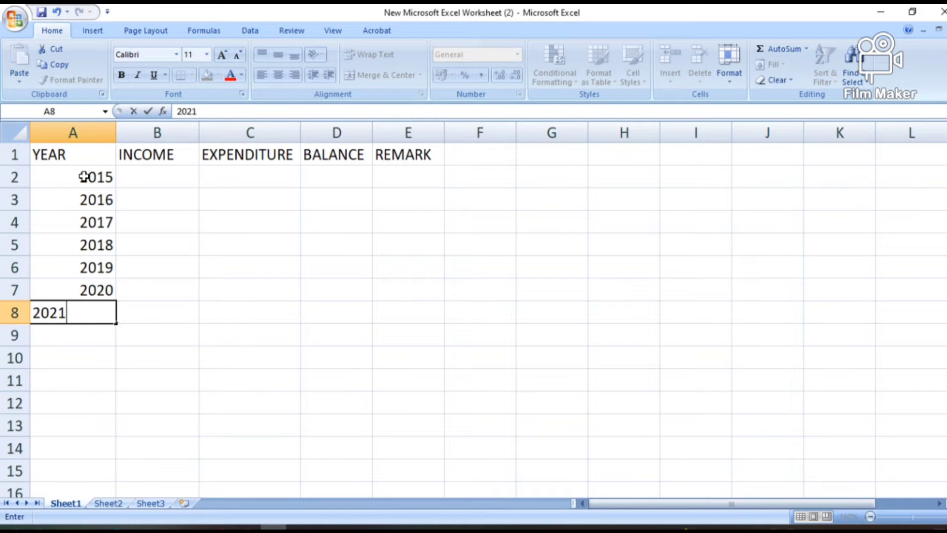
key(Return)
text(2022)
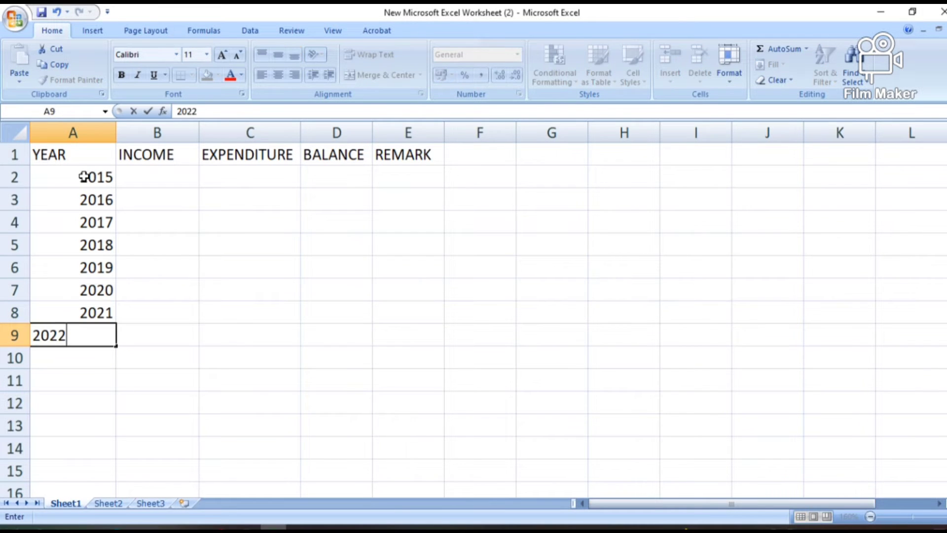
click(169, 304)
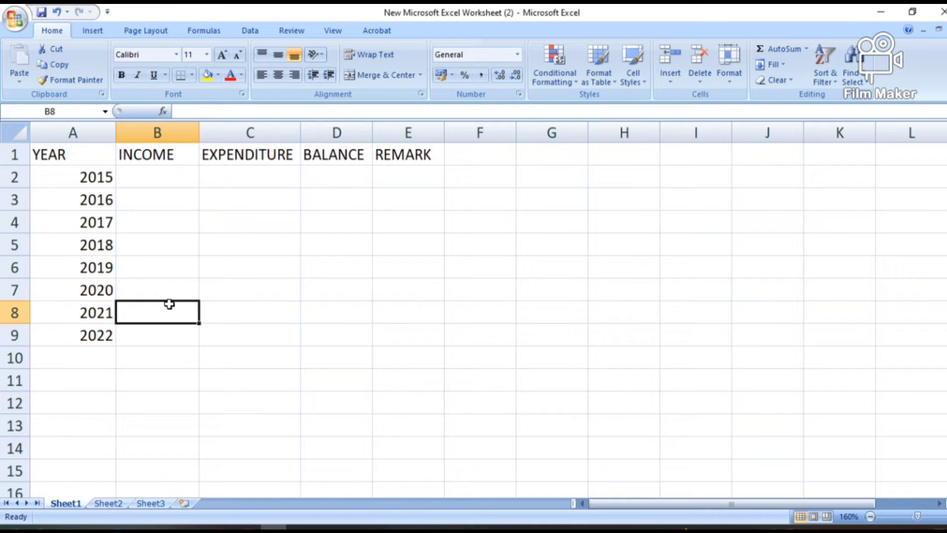
Step: Try to clear the years 2017 to 2022 from cells A4 to A9
click(92, 217)
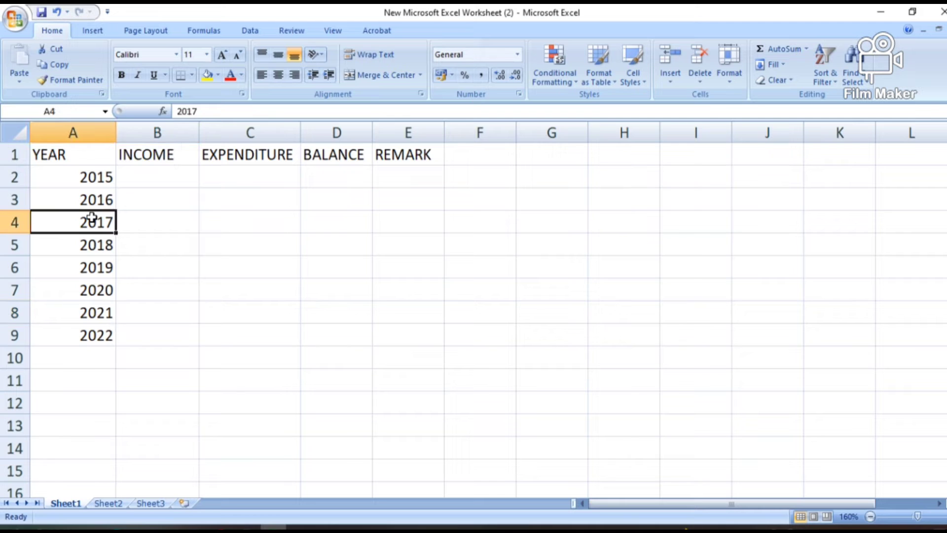
key(shift+Down)
key(shift+Down)
key(shift+Down)
key(shift+Down)
key(shift+Down)
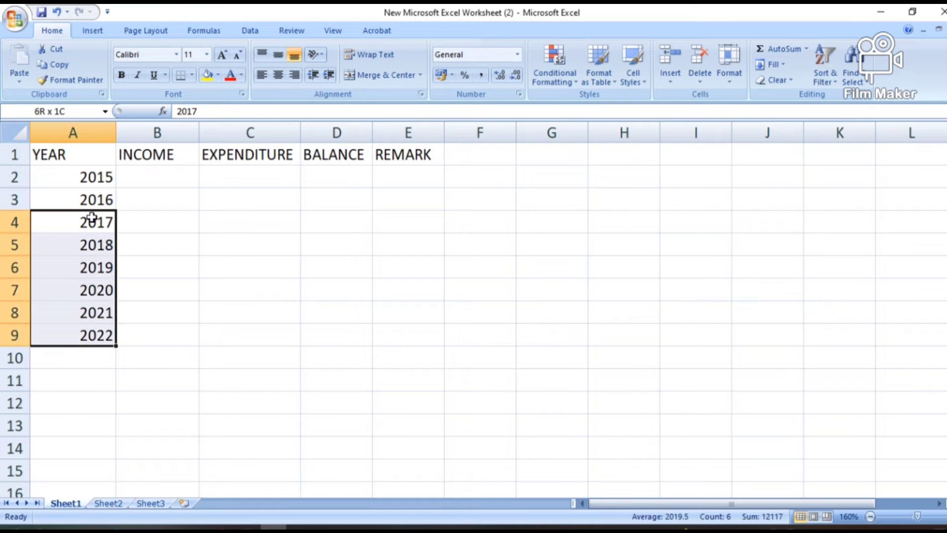
key(BackSpace)
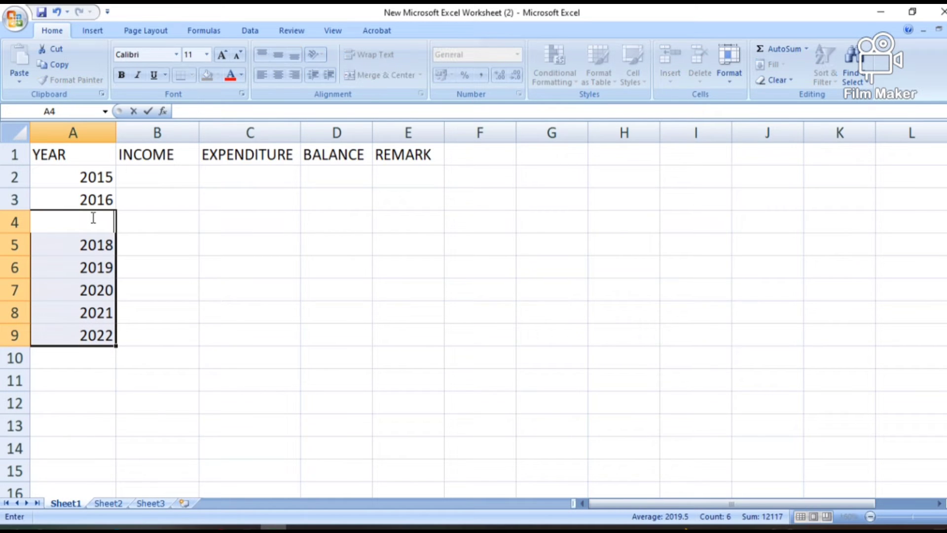
click(186, 231)
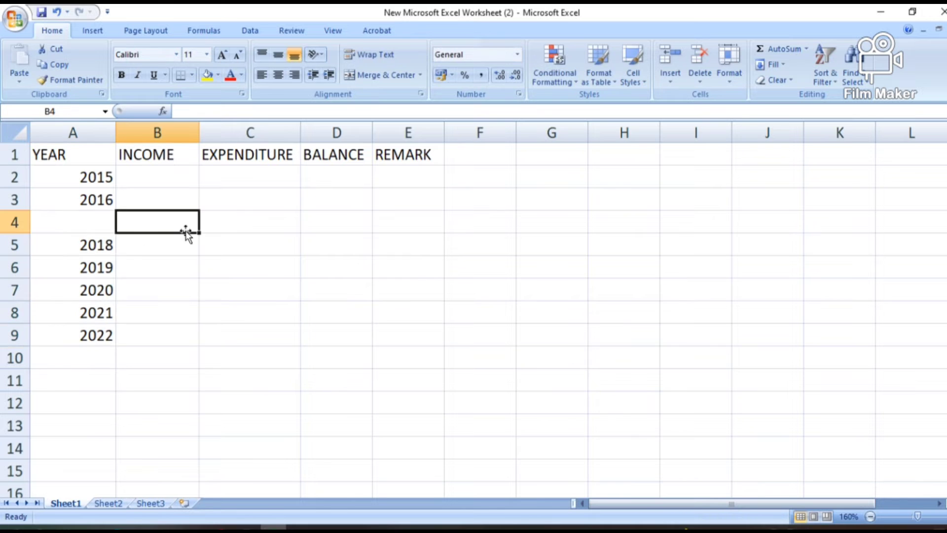
Step: Clear the remaining years from the range A4 to A9, keeping only 2015 and 2016 in the YEAR column
click(87, 220)
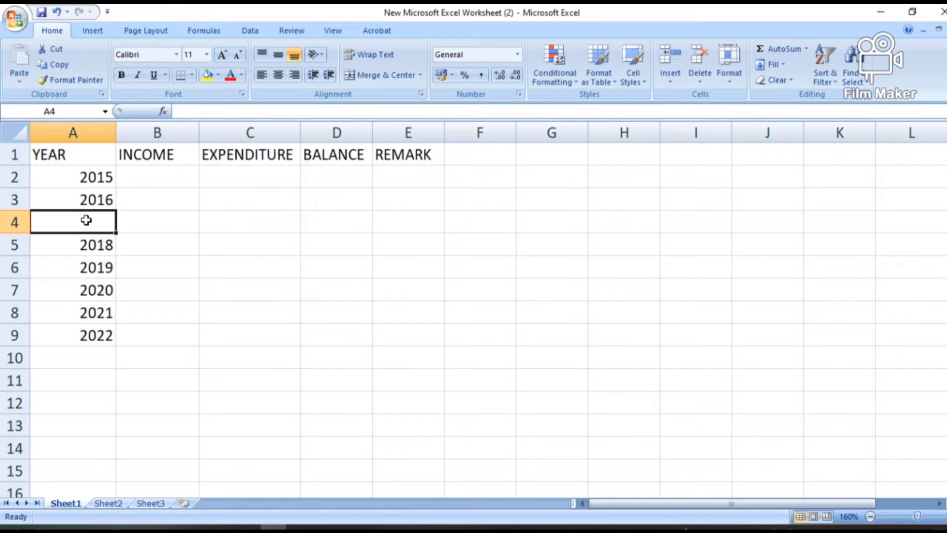
key(shift+Down)
key(shift+Down)
key(shift+Down)
key(shift+Down)
key(shift+Down)
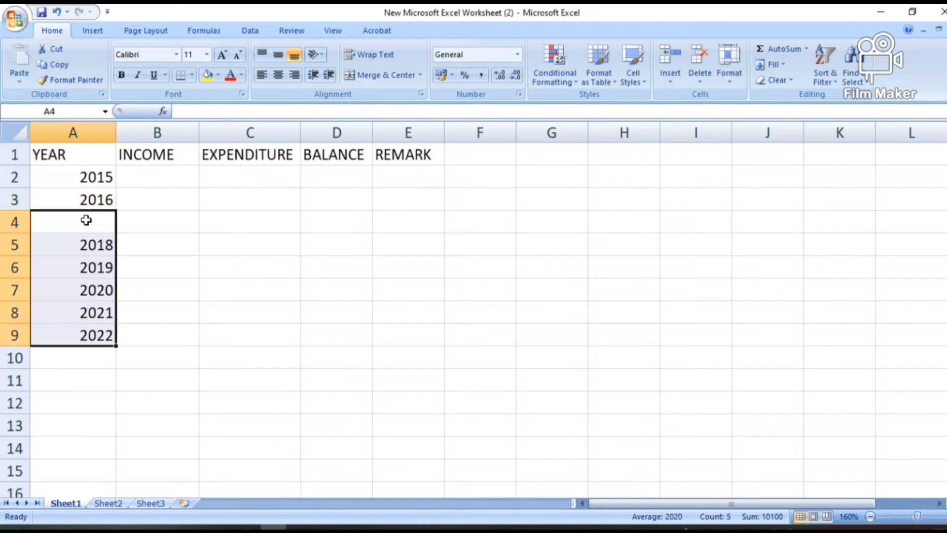
click(86, 220)
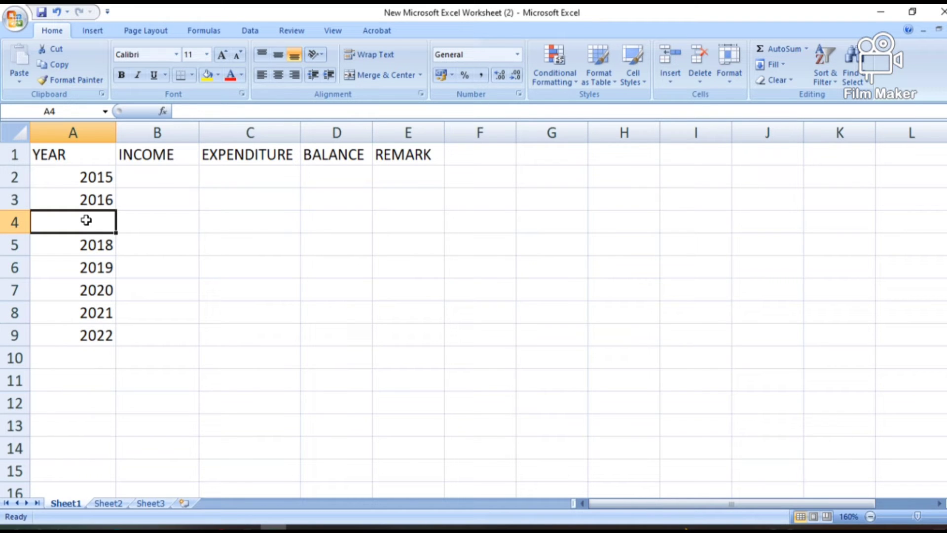
key(shift+Down)
key(shift+Down)
key(shift+Down)
key(shift+Down)
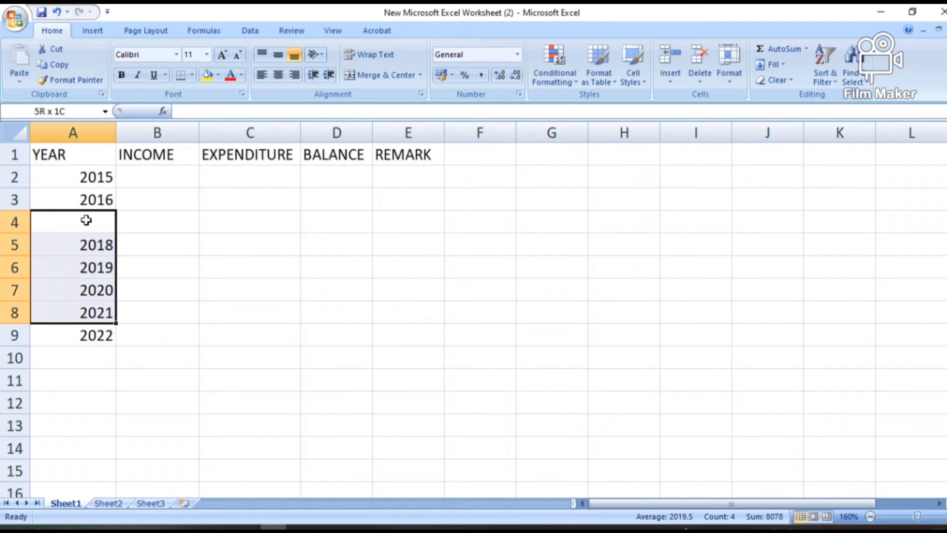
key(shift+Down)
key(Delete)
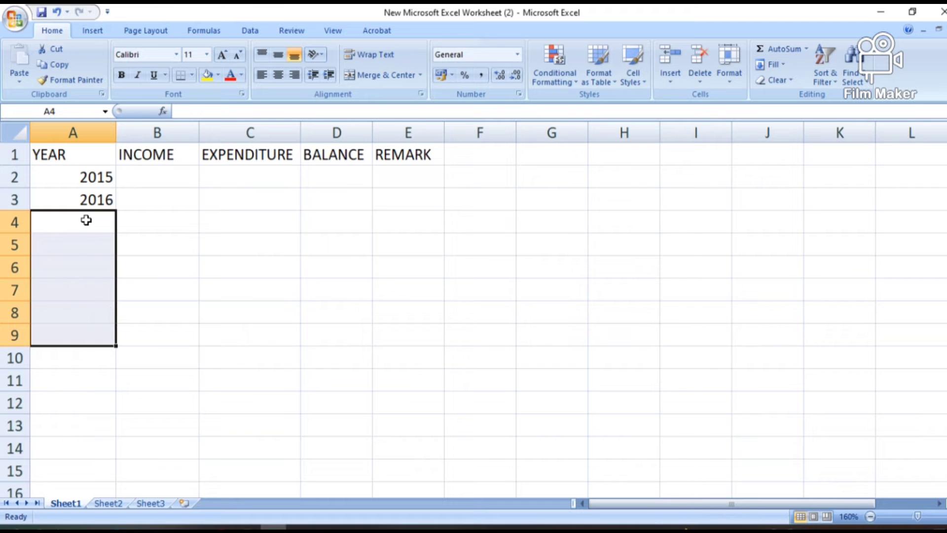
click(145, 191)
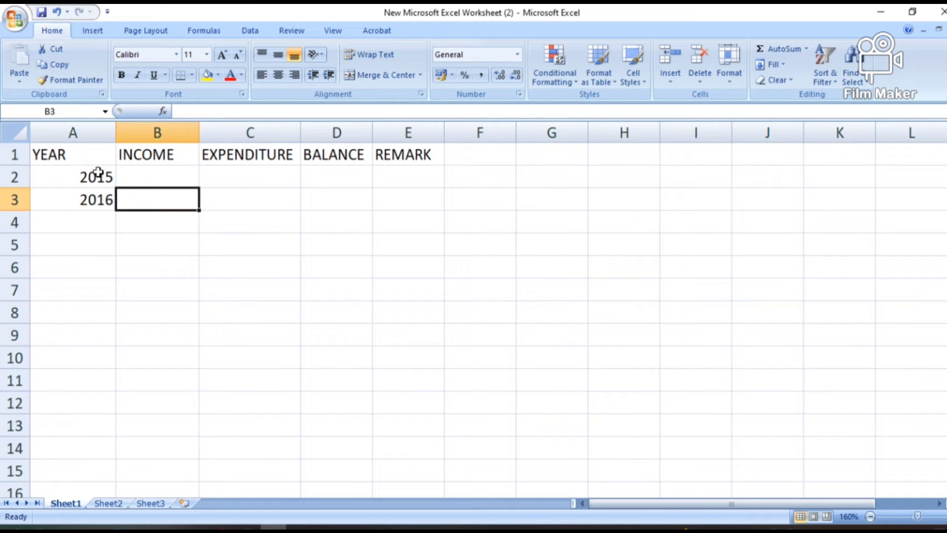
Step: Extend the year series from cells A2 and A3 down to A9 so that it runs from 2015 to 2022
drag(98, 176, 105, 199)
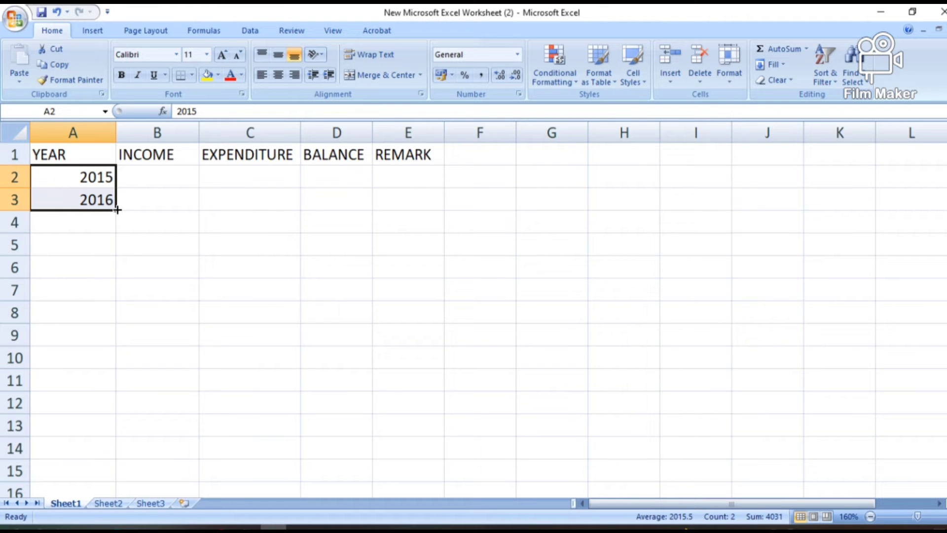
drag(117, 210, 124, 356)
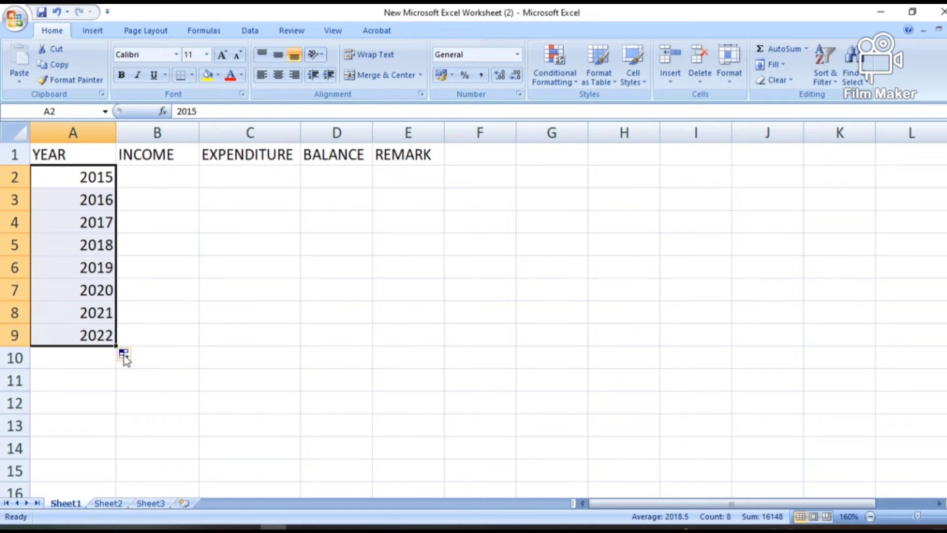
Step: Enter the incomes for 2015 to 2018 in cells B2 to B5: 56000, 89000, 150000 and 250000
click(181, 175)
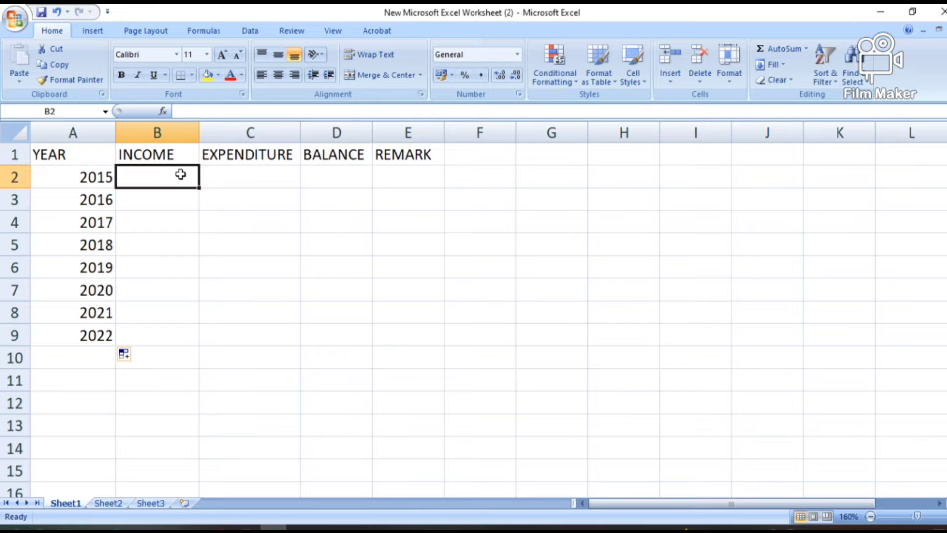
text(56000)
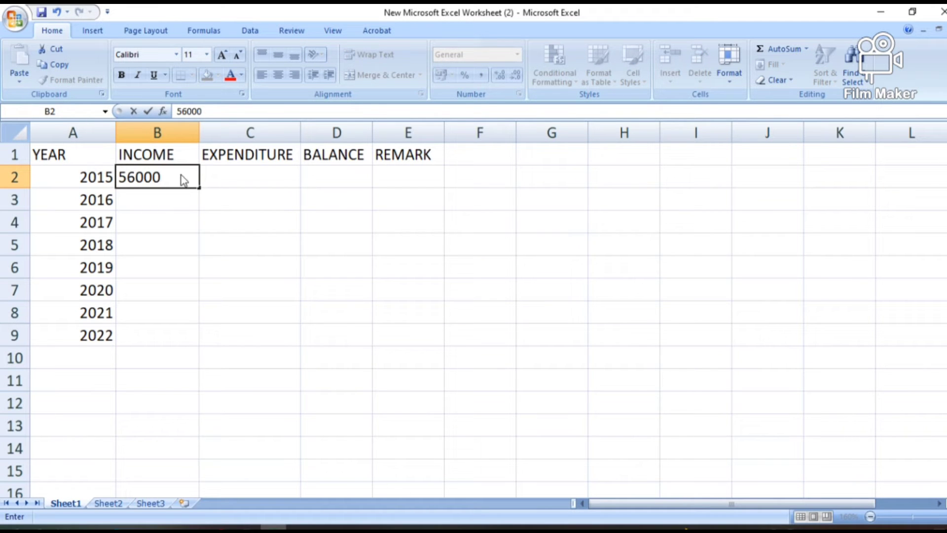
key(Return)
text(89000)
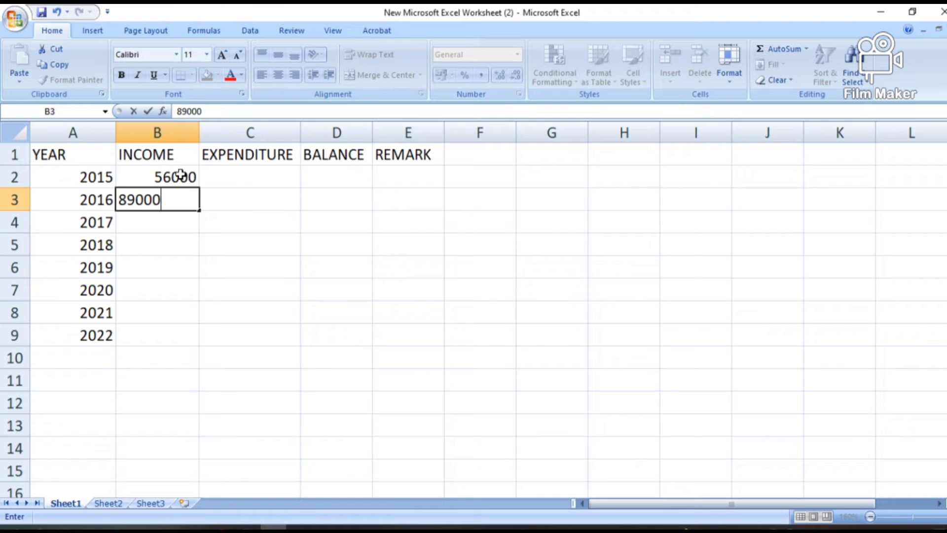
key(Return)
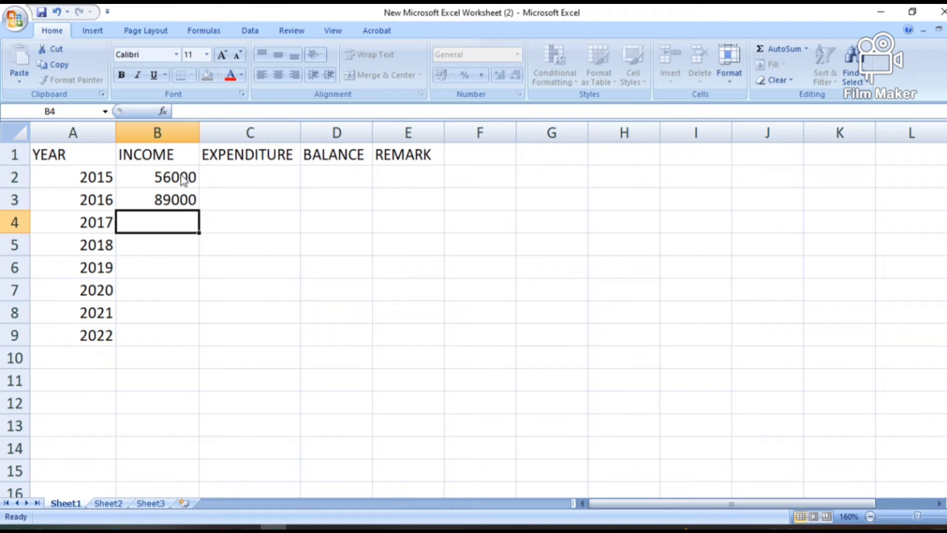
text(150000)
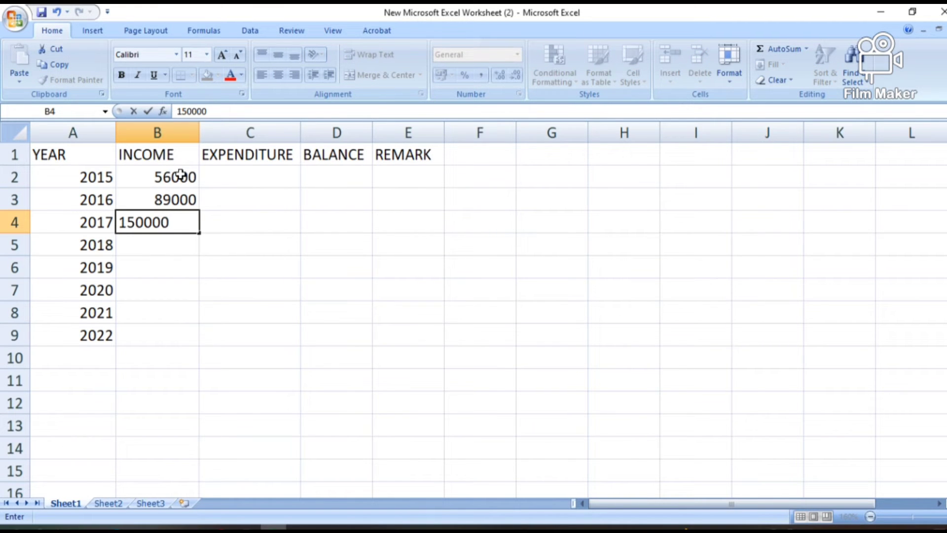
key(Return)
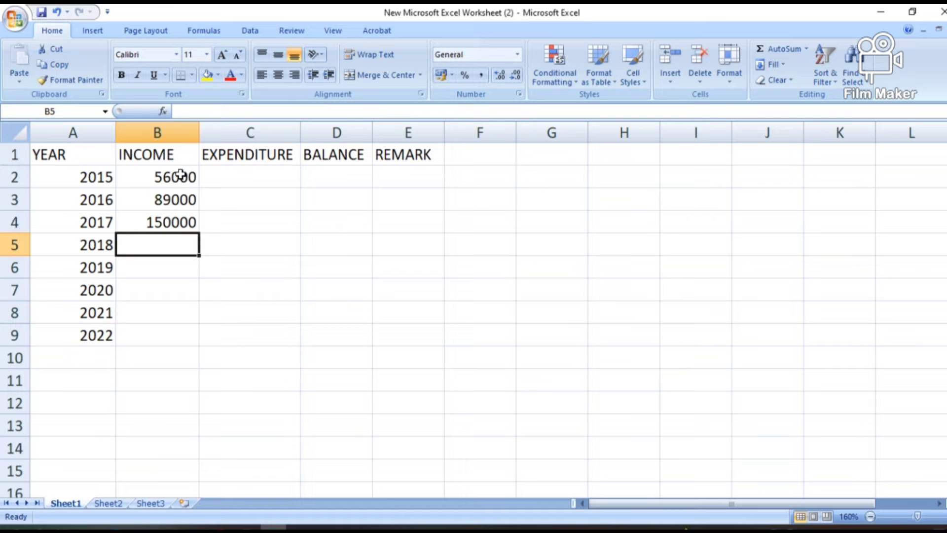
text(250000)
key(Return)
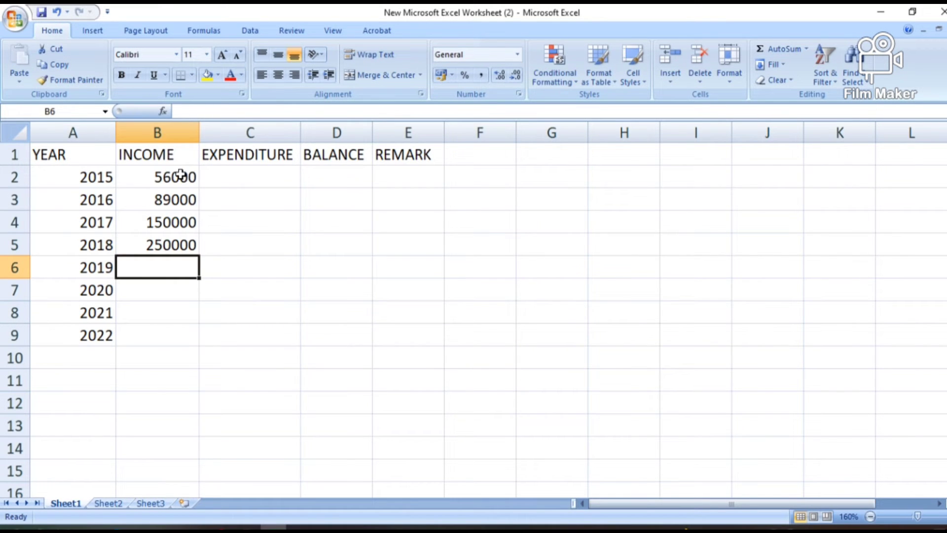
Step: Enter the incomes for 2019 to 2022 in cells B6 to B9: 320000, 650000, 9800000 and 9900000
text(320)
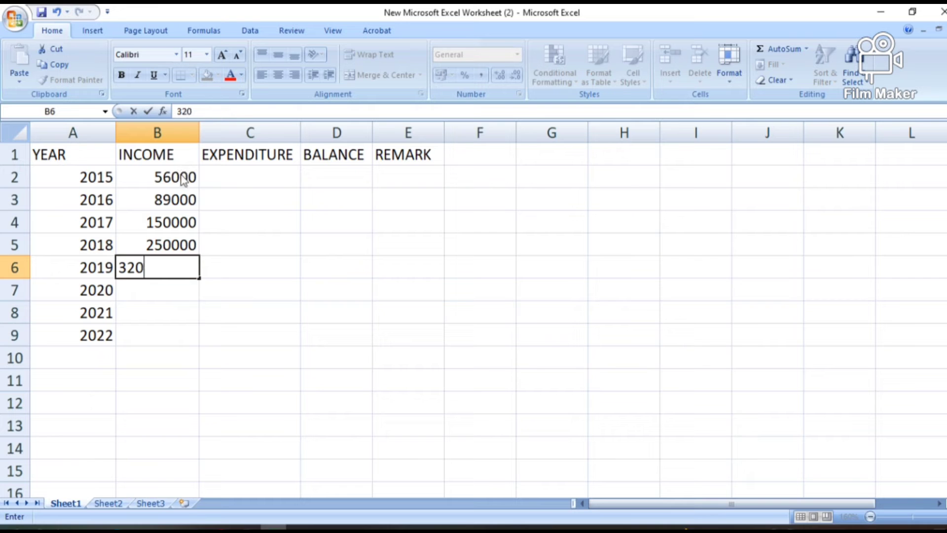
text(0000)
key(Return)
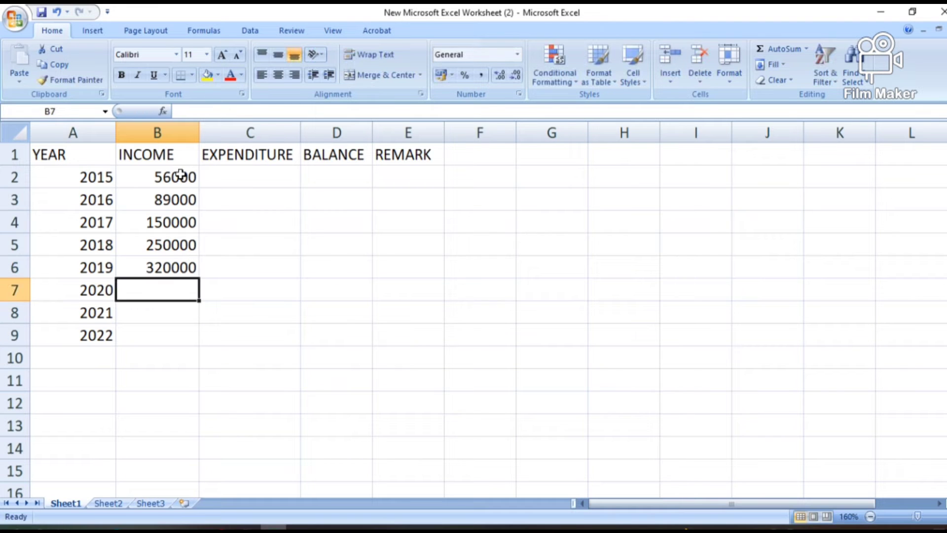
text(650000)
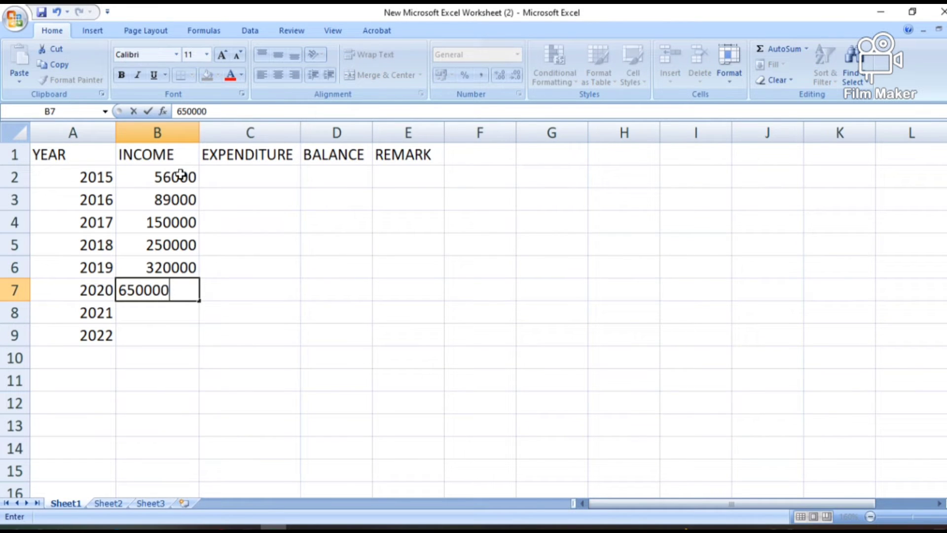
key(Return)
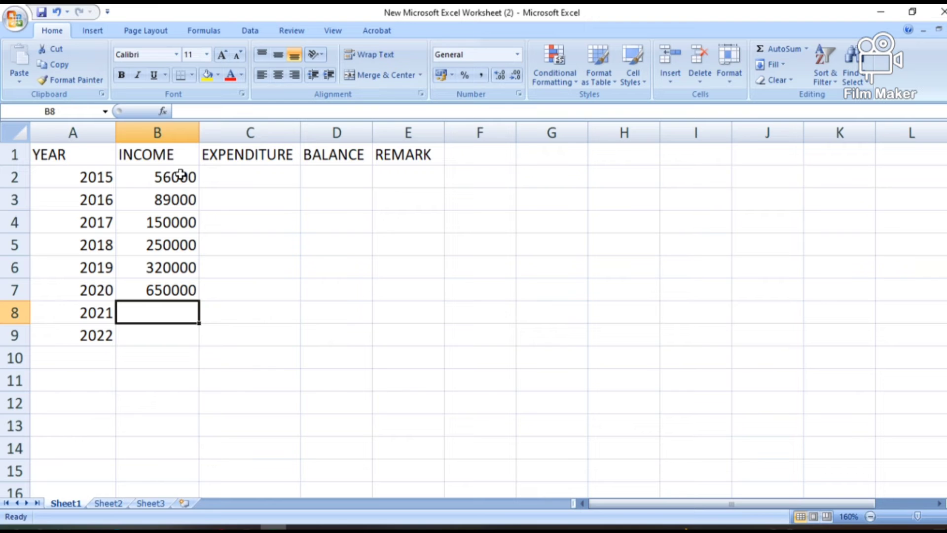
text(98000)
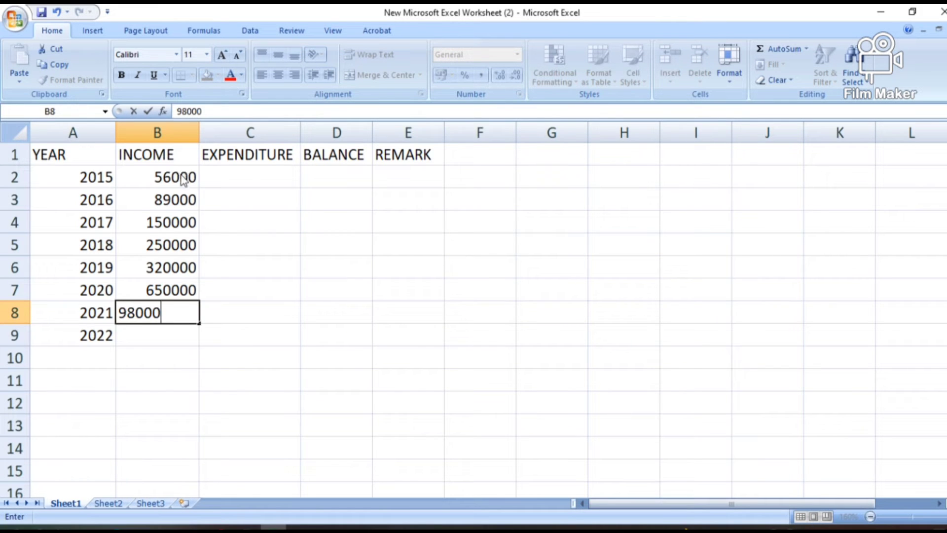
text(00)
key(Return)
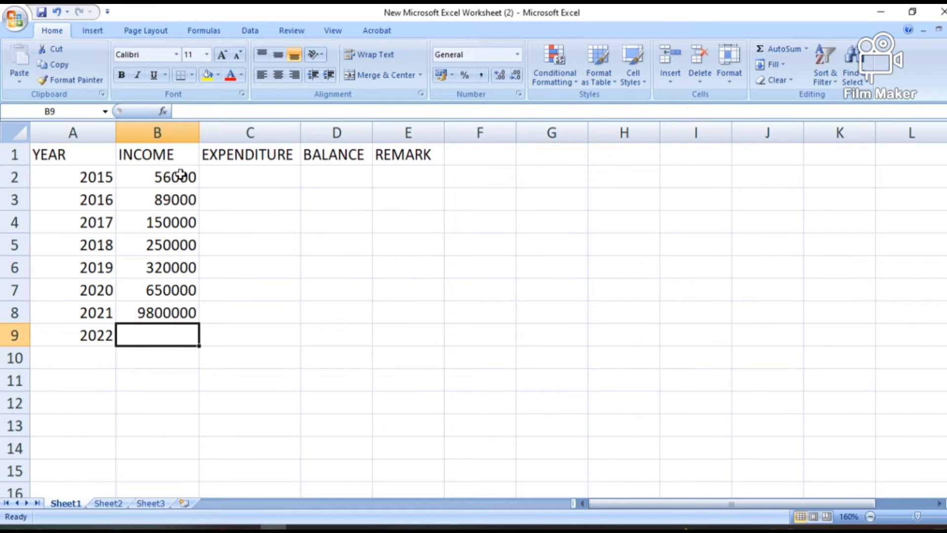
text(99)
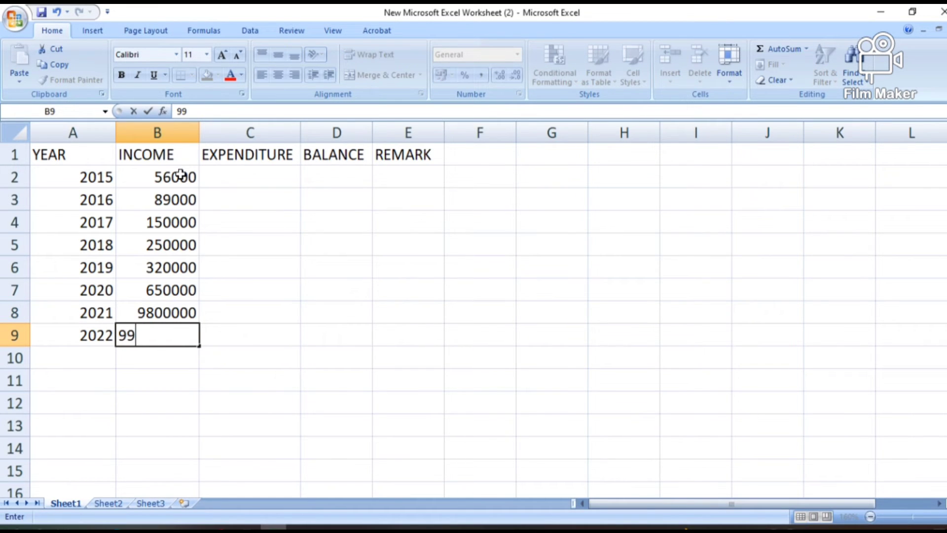
text(00000)
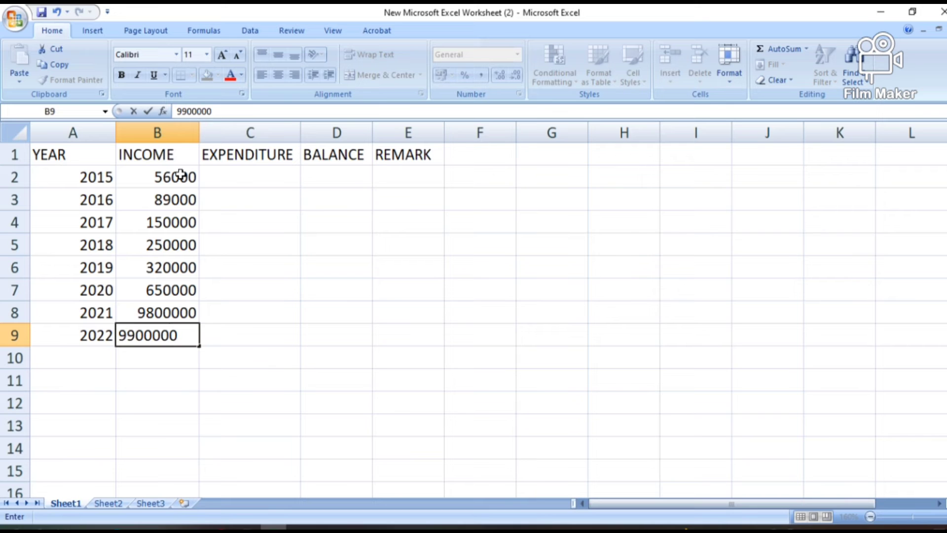
key(Return)
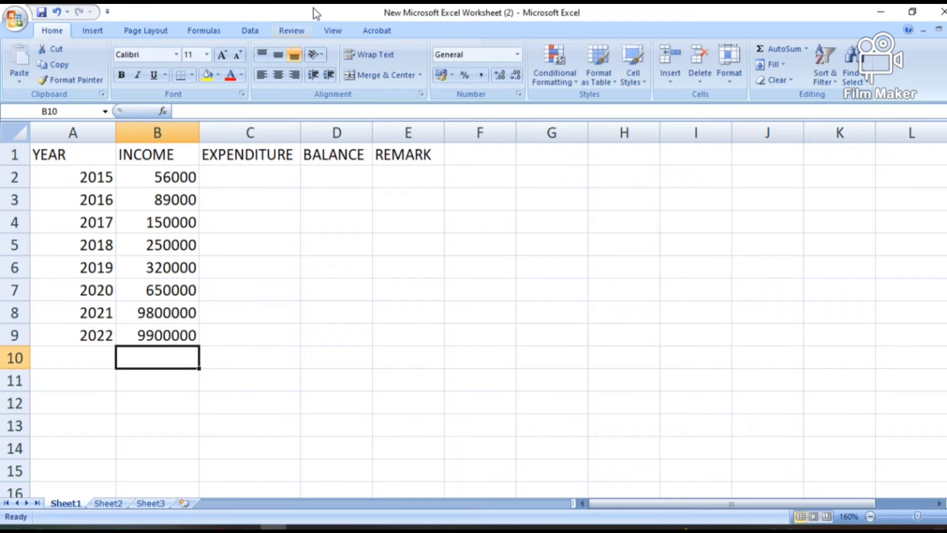
Step: Enter the expenditures for 2015 to 2018 in cells C2 to C5: 5865, 3256, 6555 and 65585222
click(262, 172)
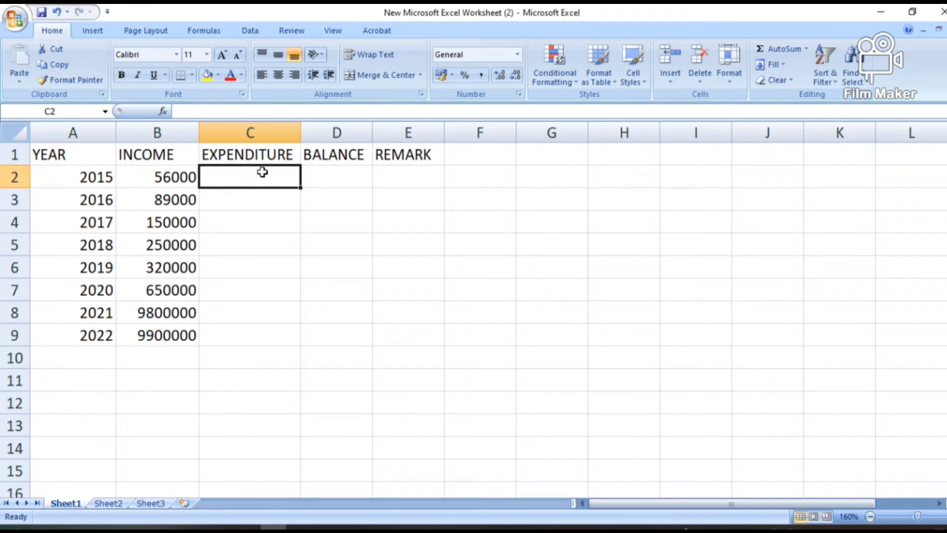
text(5865)
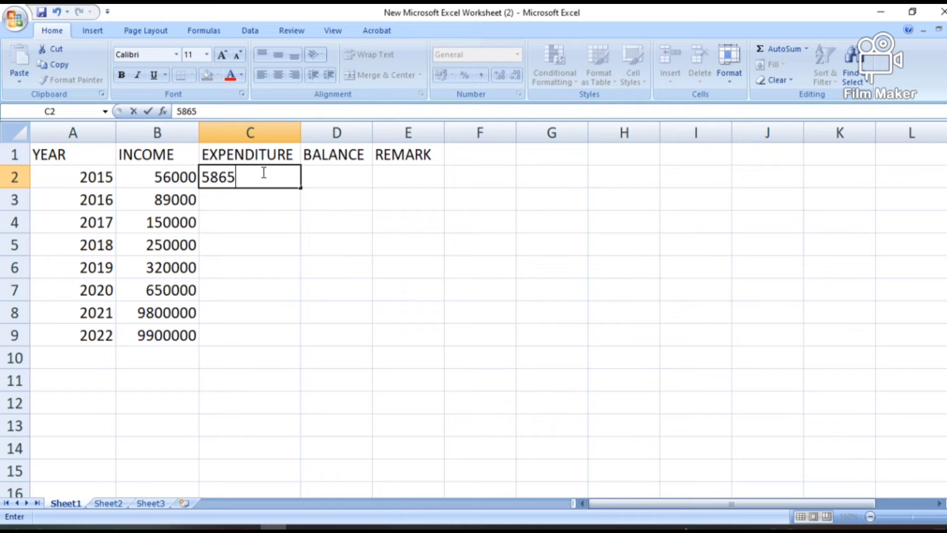
key(Return)
text(3256)
key(Return)
text(6555)
key(Return)
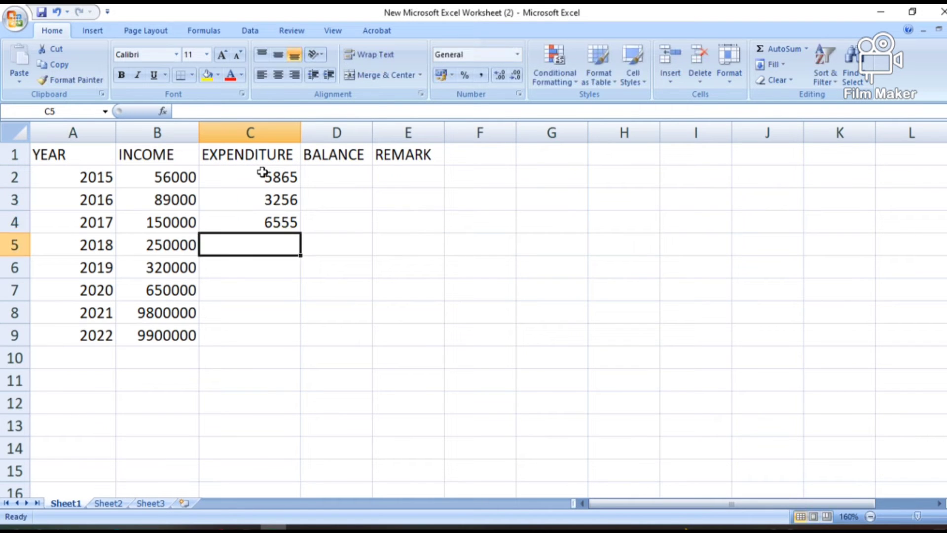
text(65585222)
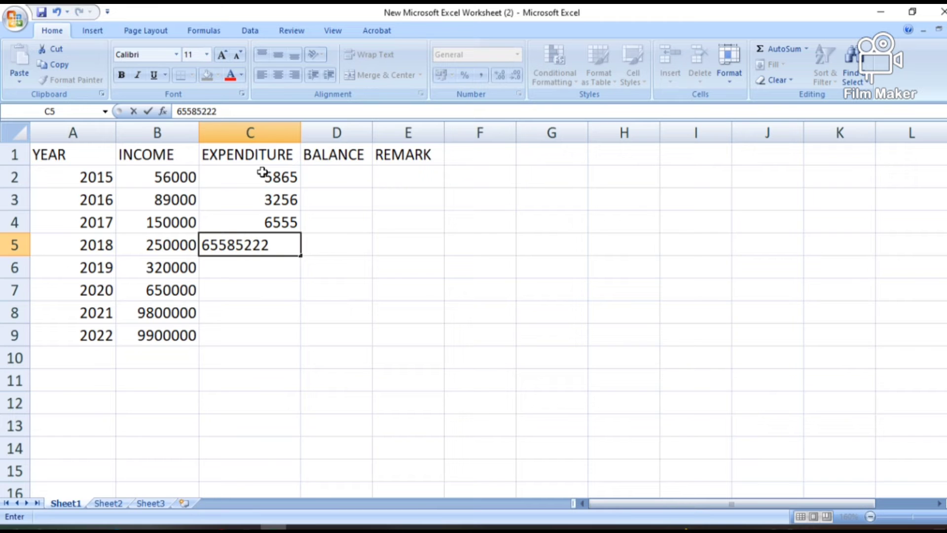
key(Return)
Step: Enter the expenditures for 2019 to 2022 in cells C6 to C9: 322566, 22555, 23335 and 2665552
text(3)
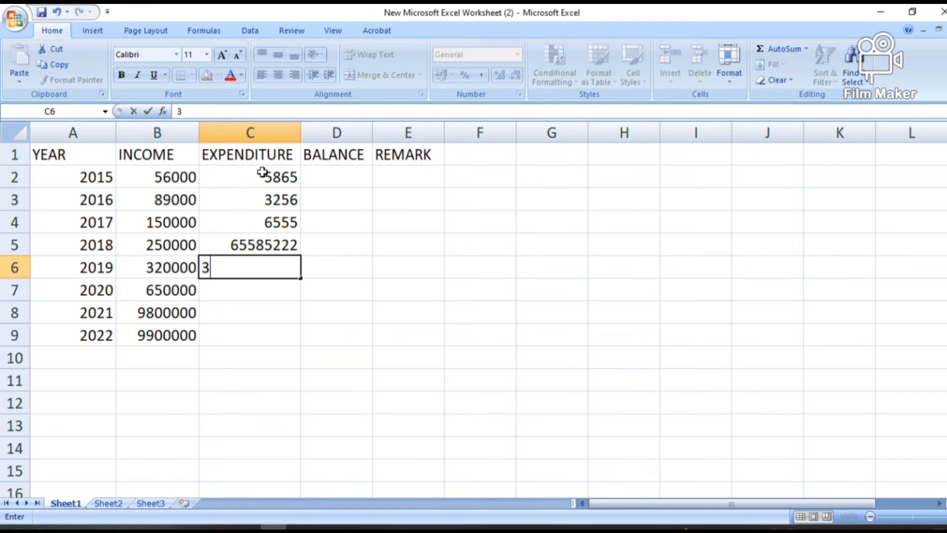
text(22566)
key(Return)
text(22555)
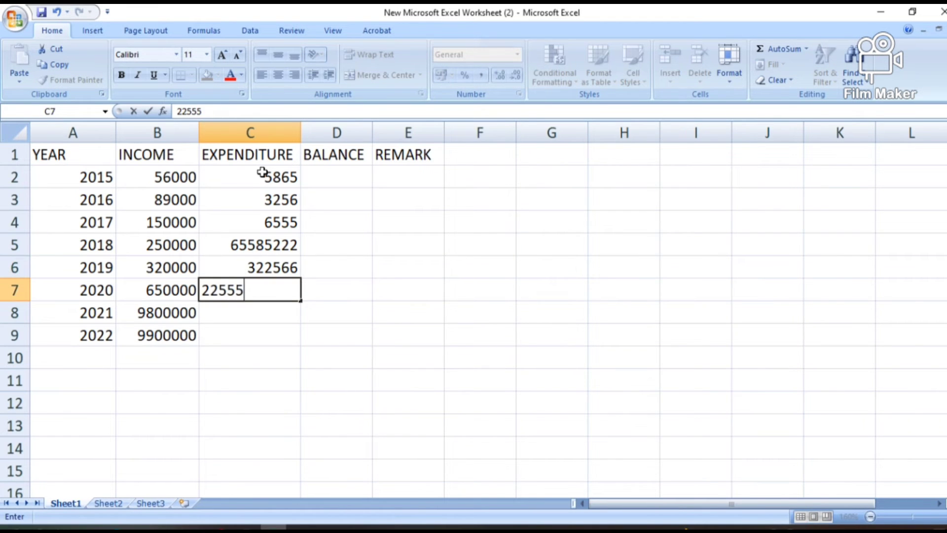
key(Return)
text(23335)
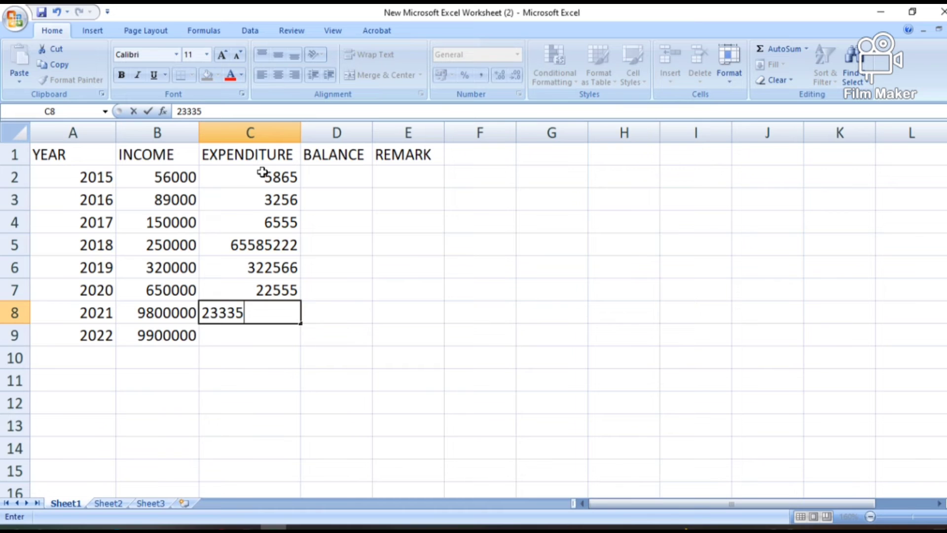
key(Return)
text(266)
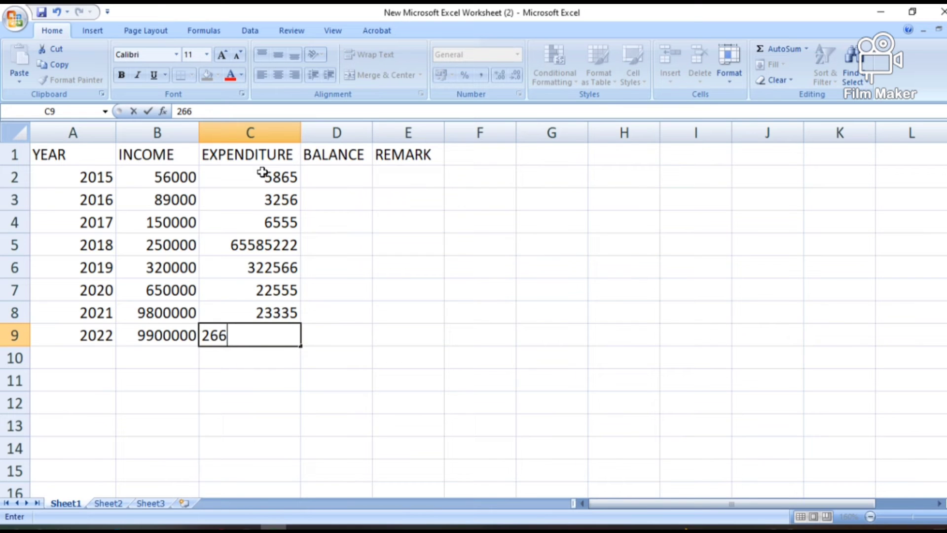
text(5552)
key(Return)
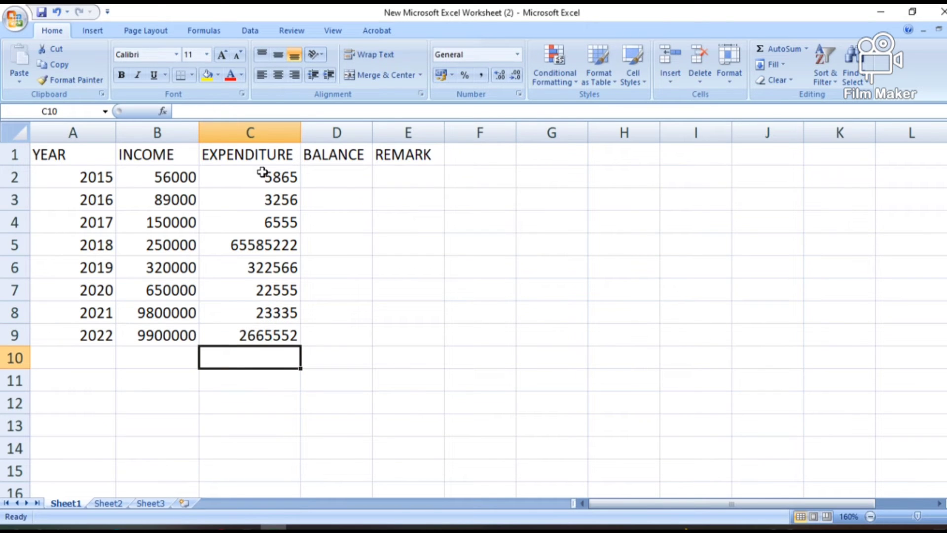
Step: Widen the BALANCE column slightly and calculate the 2015 balance in cell D2 with the formula =B2-C2
drag(371, 132, 394, 130)
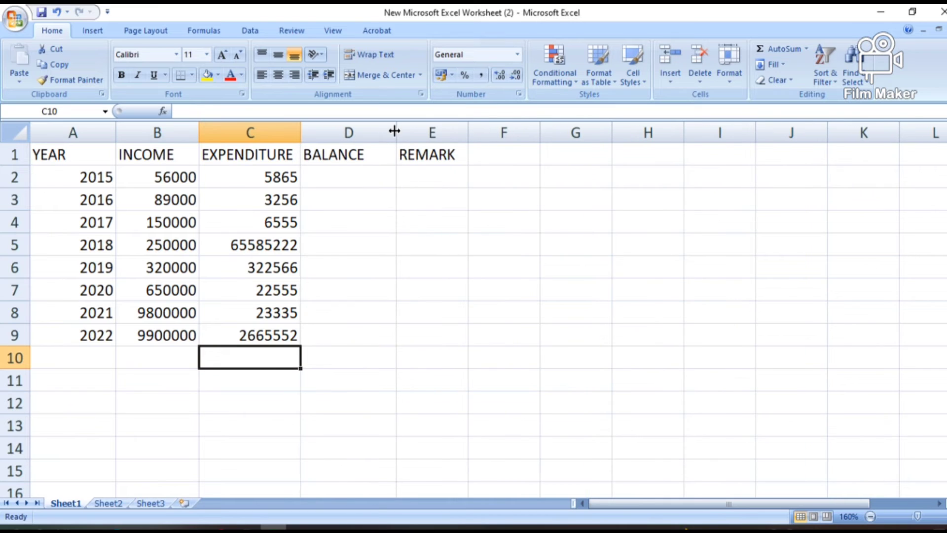
click(373, 157)
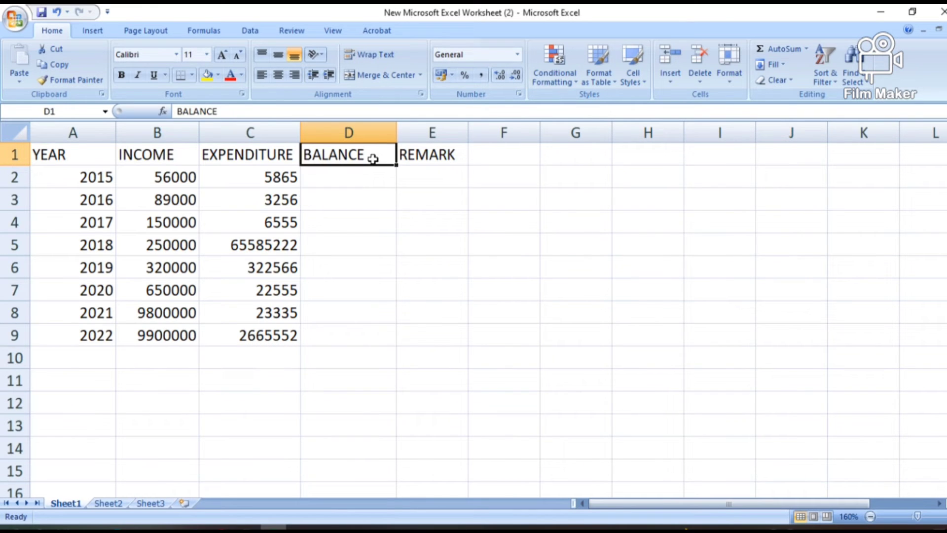
click(361, 174)
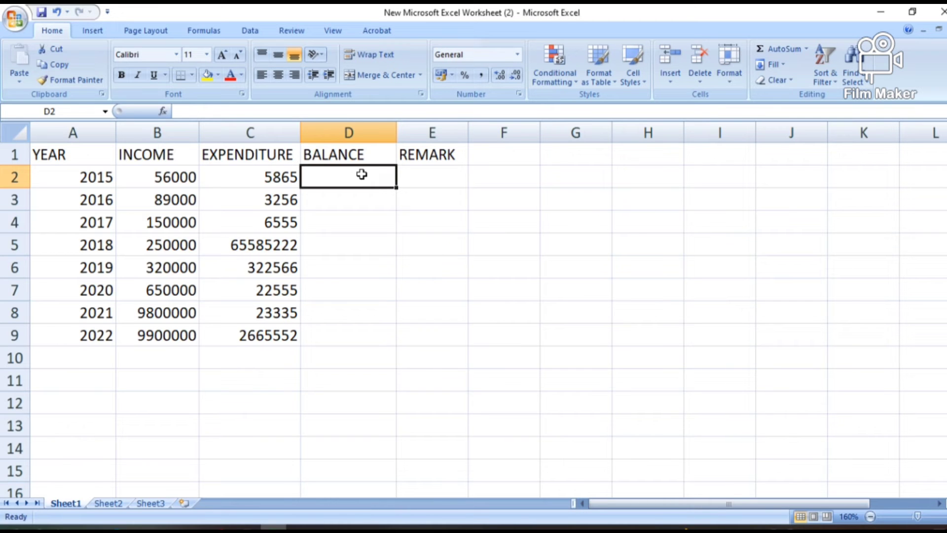
text(=)
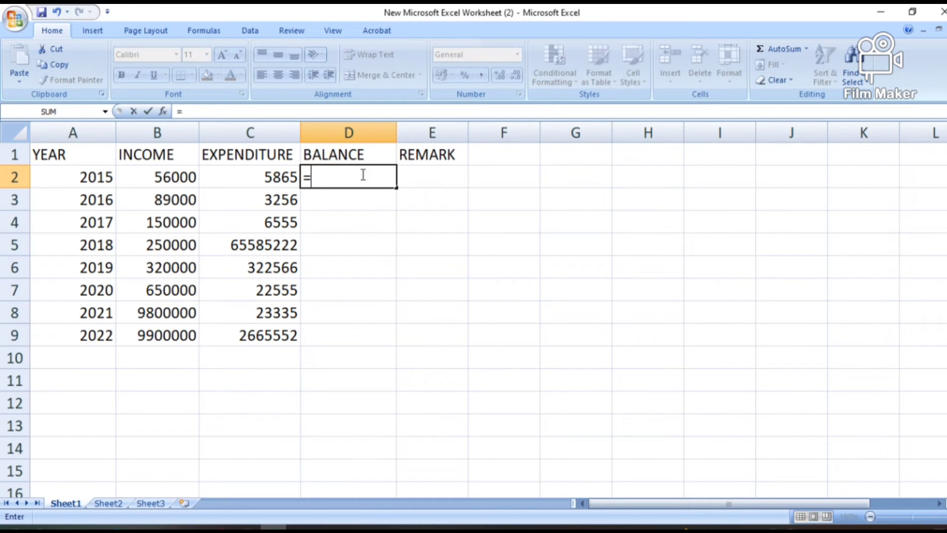
click(157, 179)
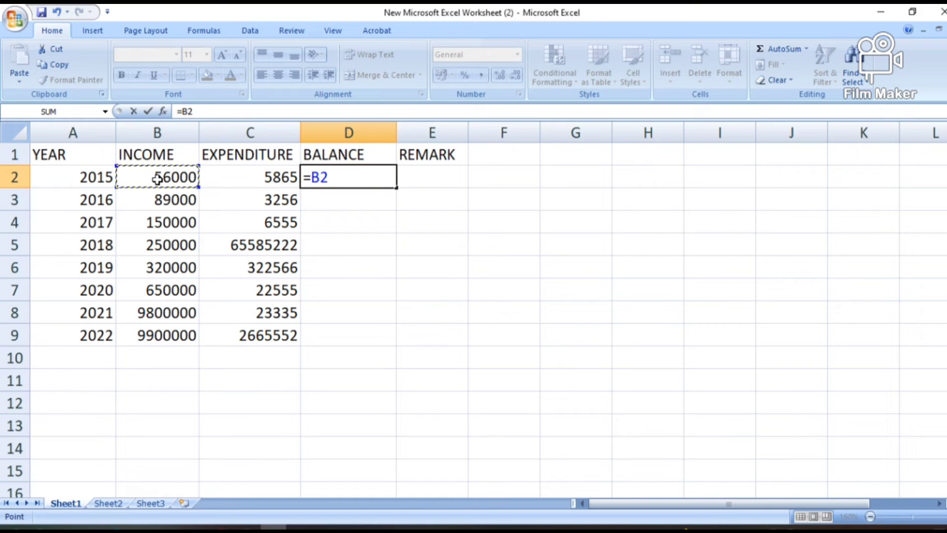
text(-)
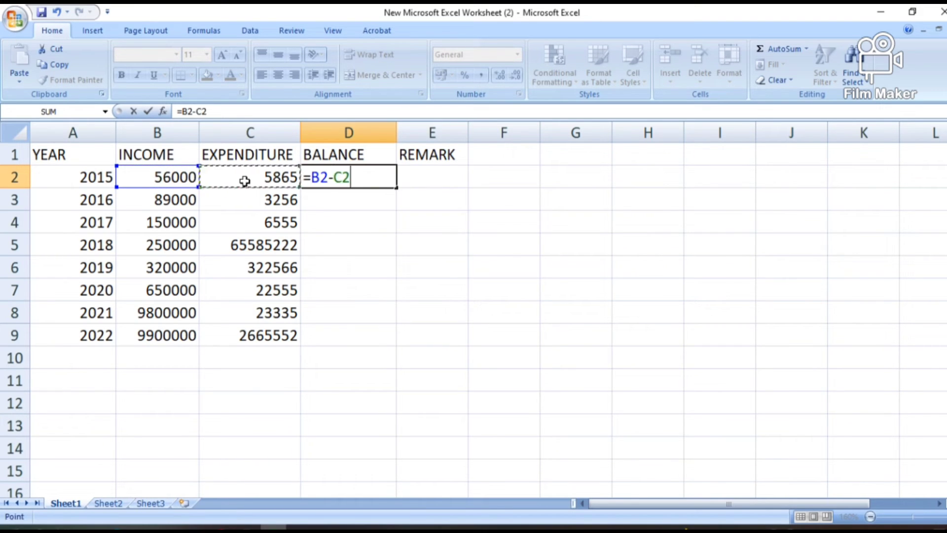
key(Return)
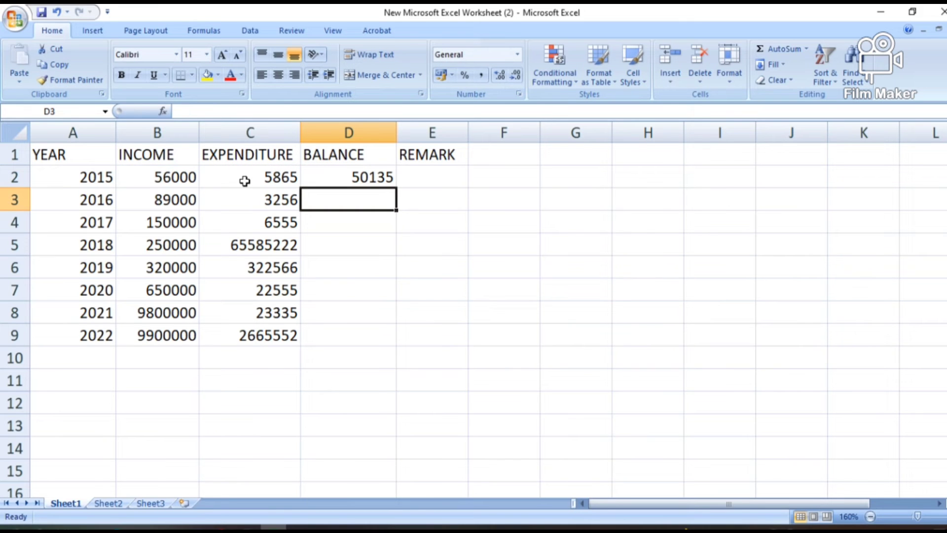
Step: Fill the balance formula from cell D2 down through D9 for all remaining years
click(381, 180)
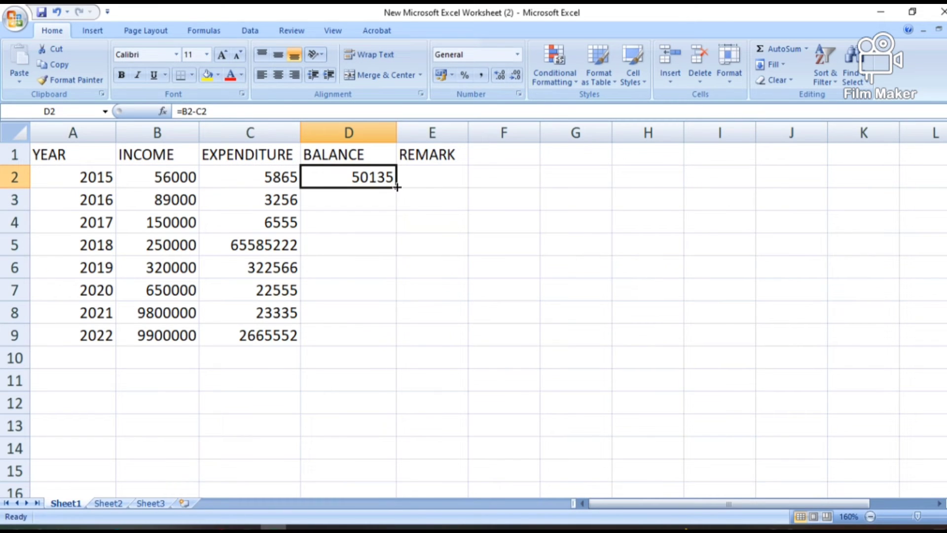
double_click(398, 187)
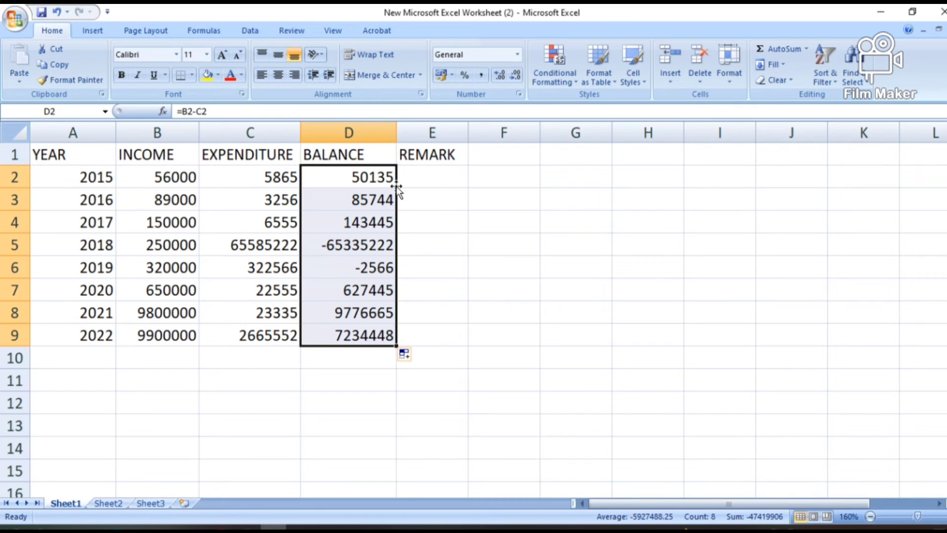
Step: Enter the formula =IF(D2>0,"PROFIT","LOSS") in cell E2 for the 2015 remark
click(442, 181)
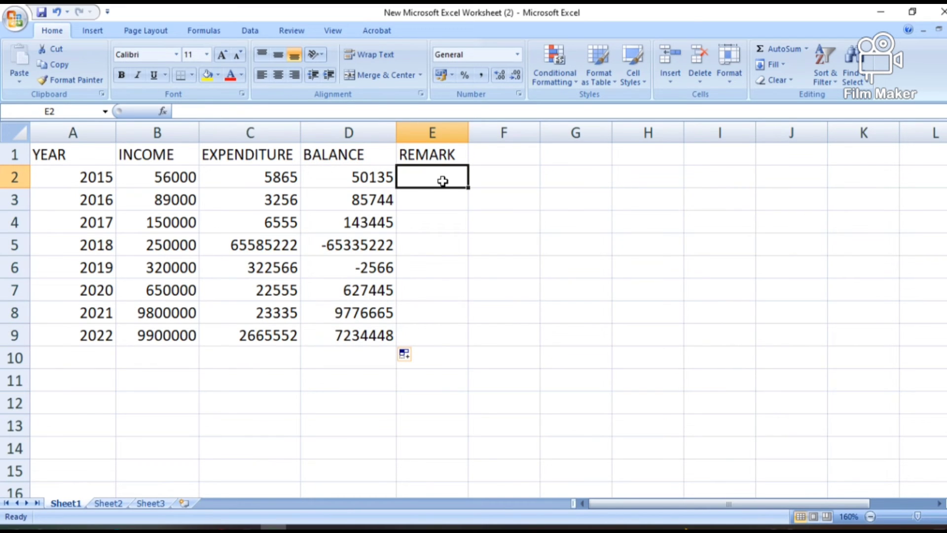
text(=IF)
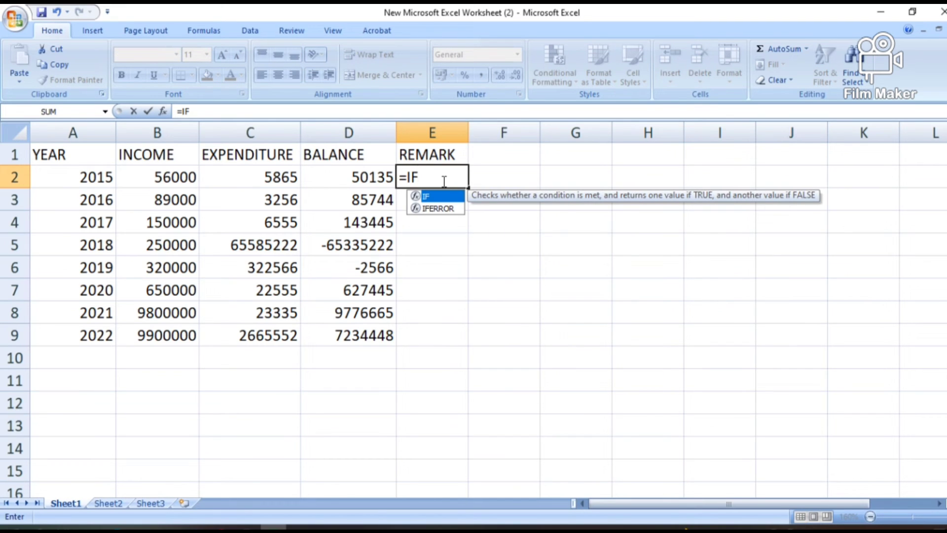
text(()
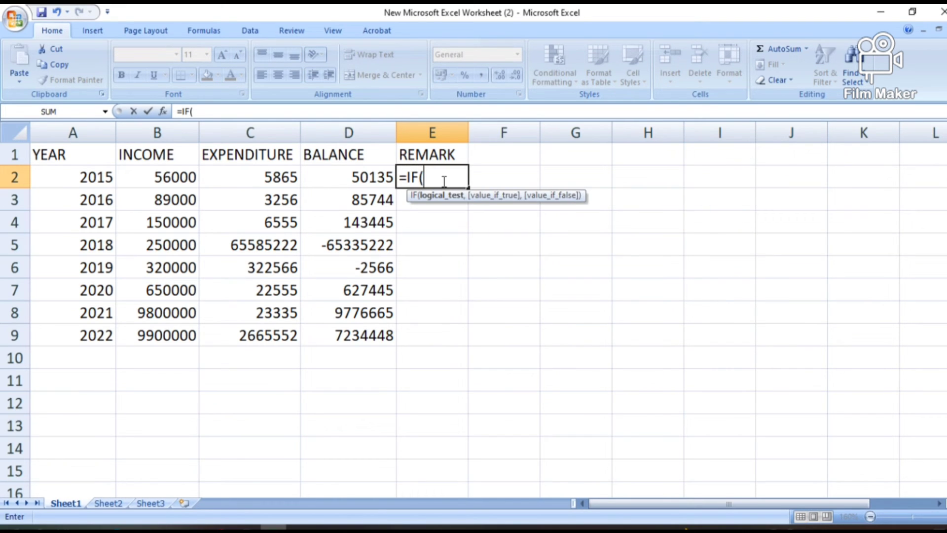
click(370, 179)
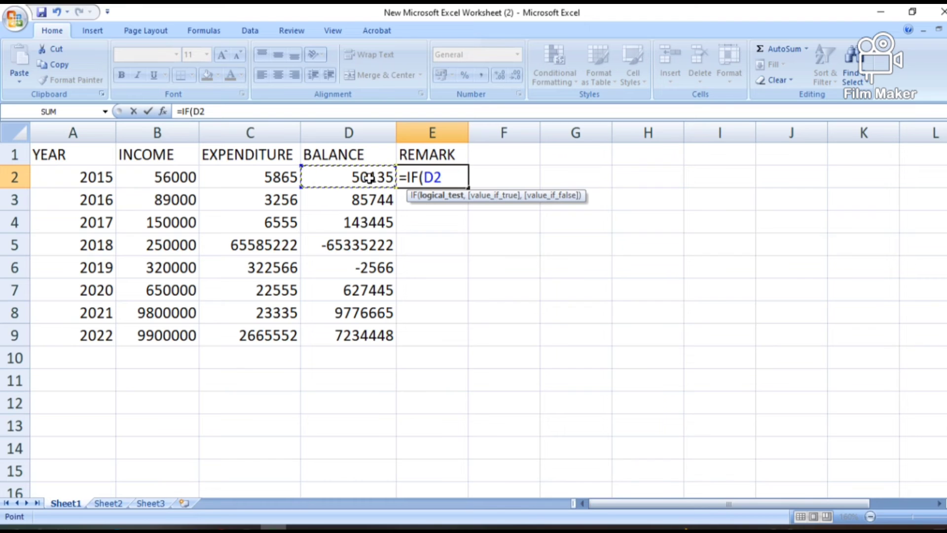
text(>)
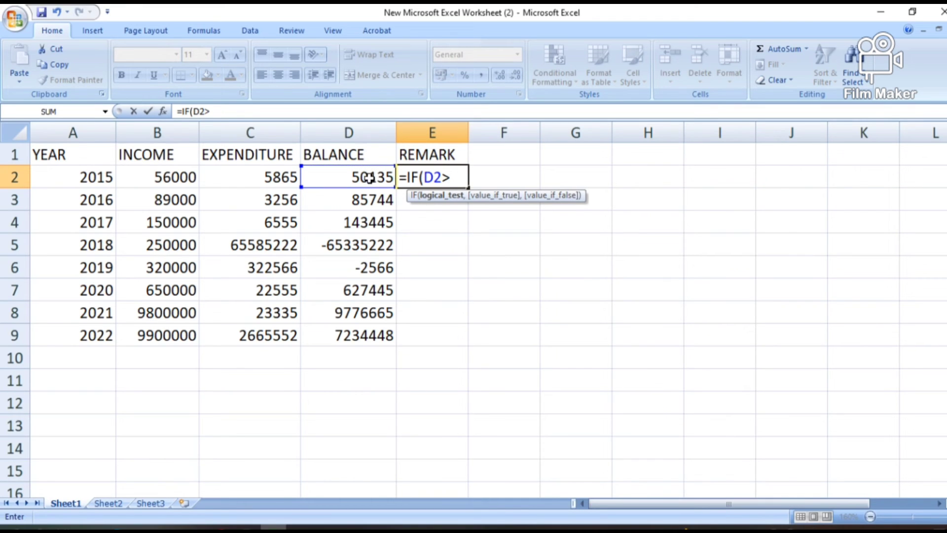
text(0,"P)
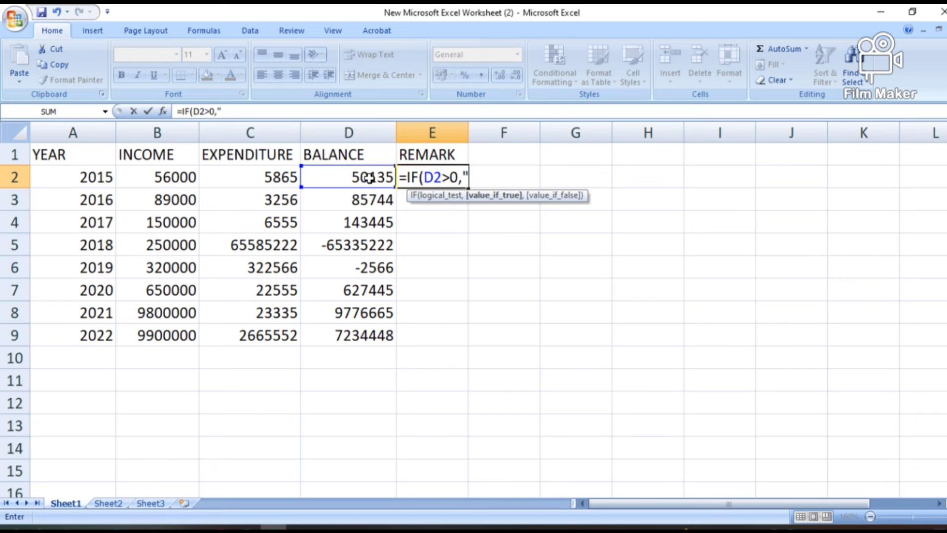
text(ROFIT")
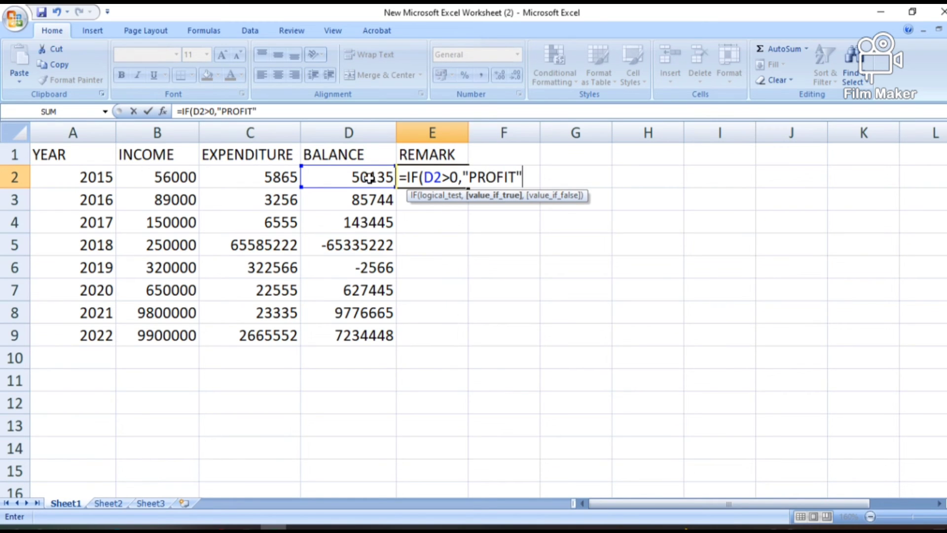
text(,")
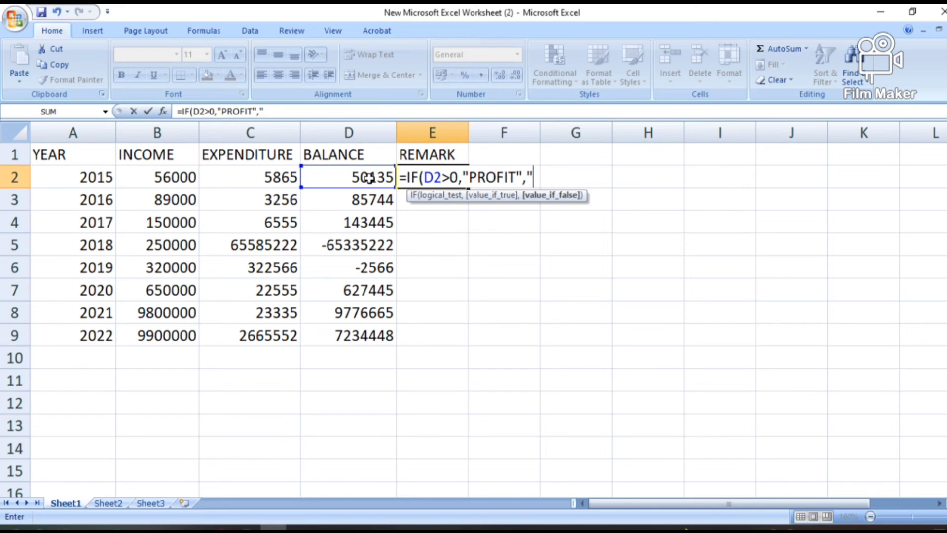
text(LOSS")
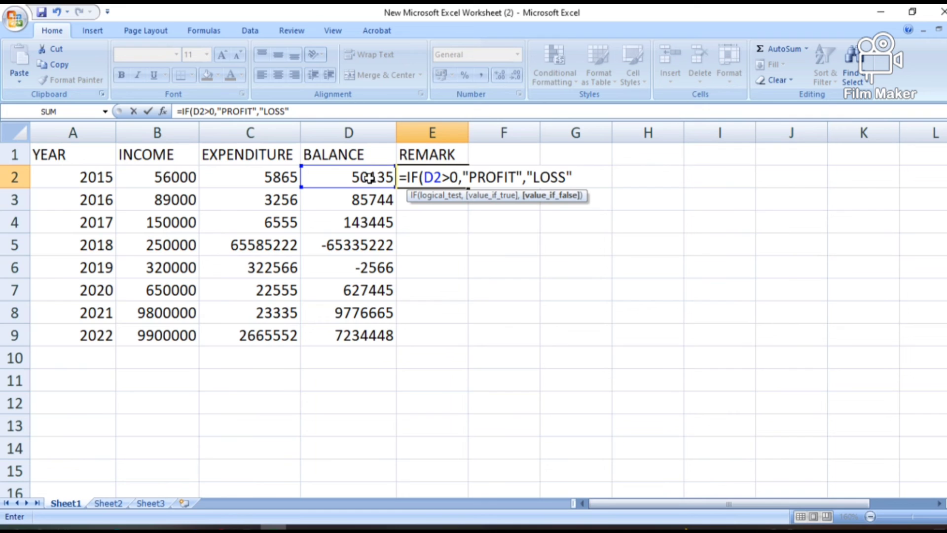
text())
key(Return)
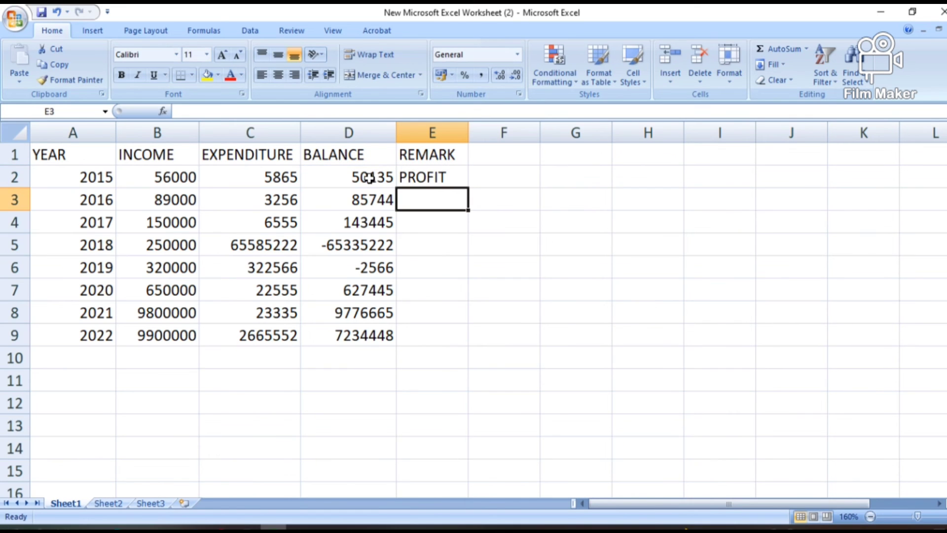
Step: Fill the remark formula from cell E2 down through E9 and deselect the range
click(439, 183)
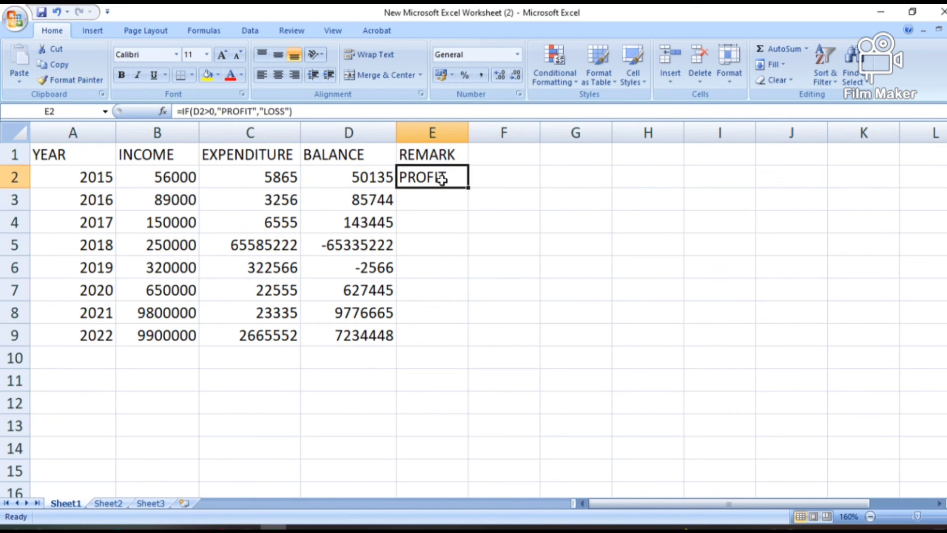
double_click(468, 188)
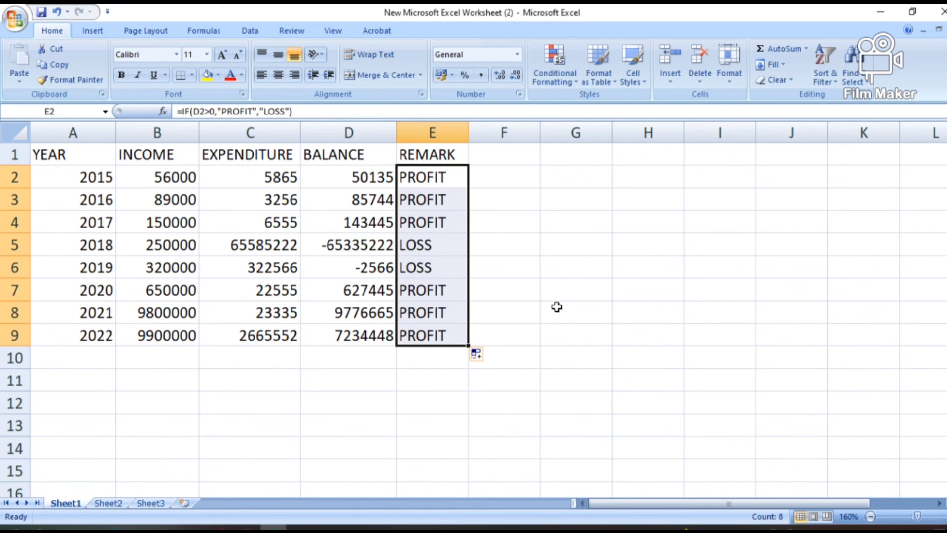
click(533, 294)
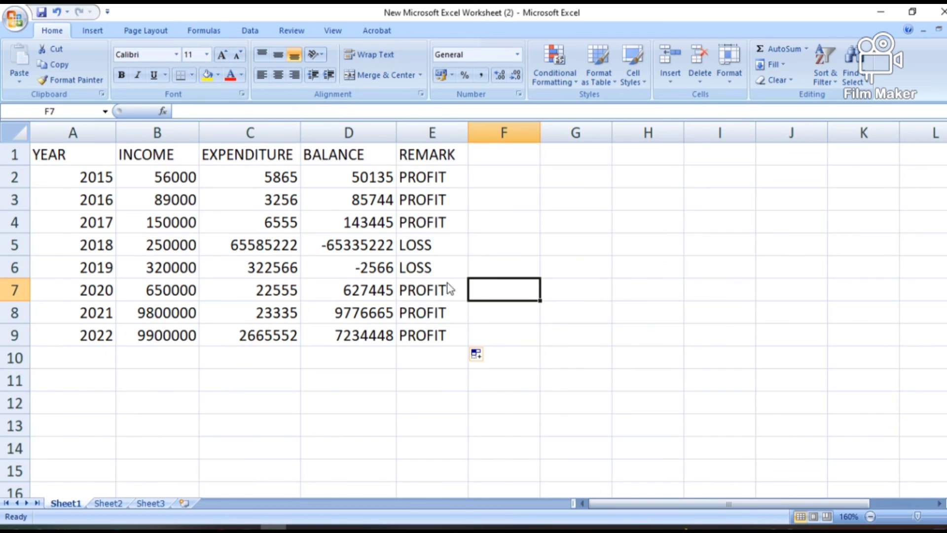
click(539, 318)
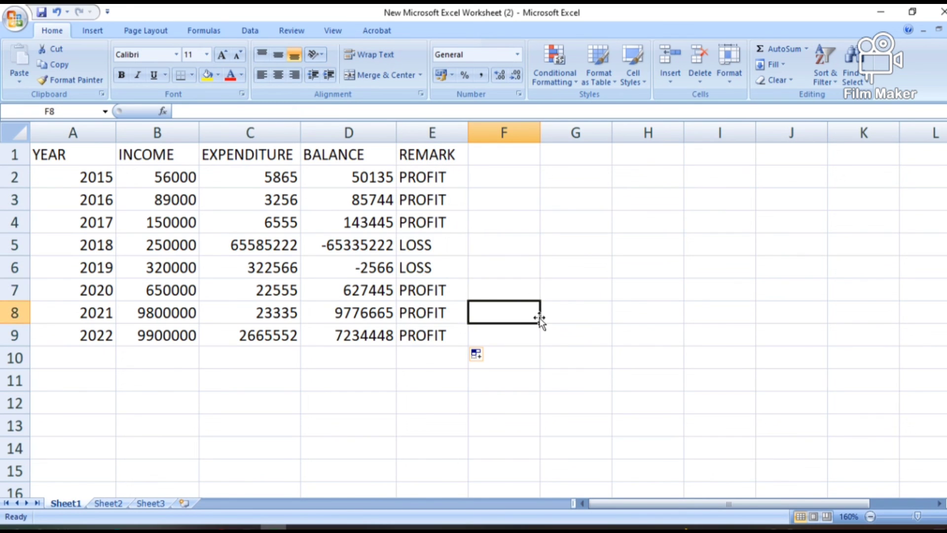